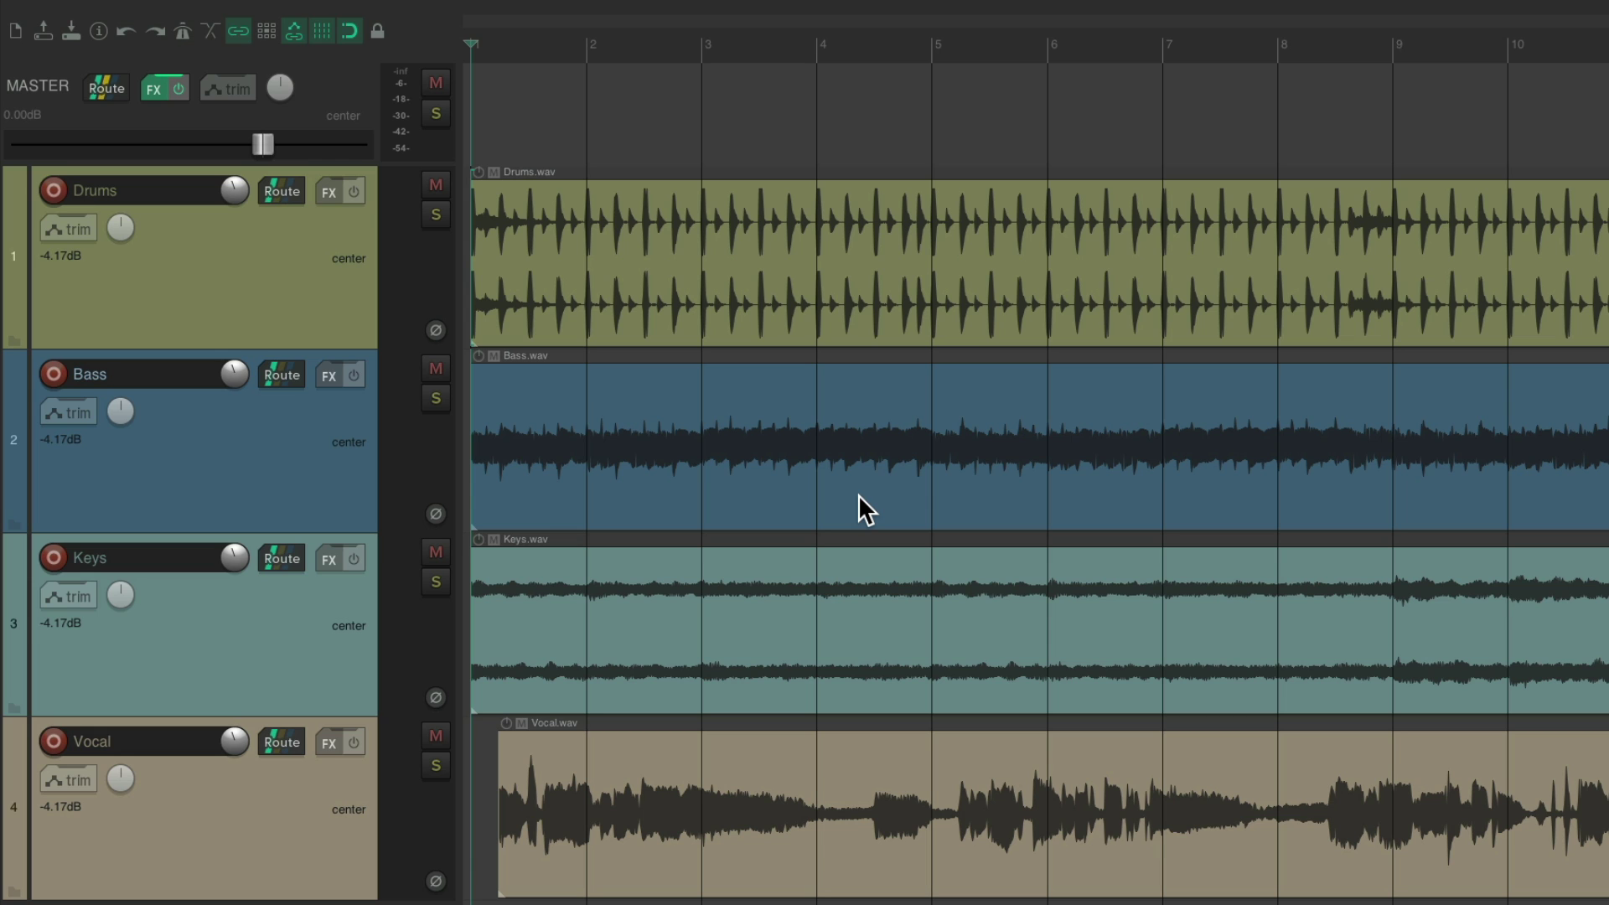
- Play the Drums, Bass, Keys and Vocal mix, then bring up the Actions menu
{"action": "key", "text": "space"}
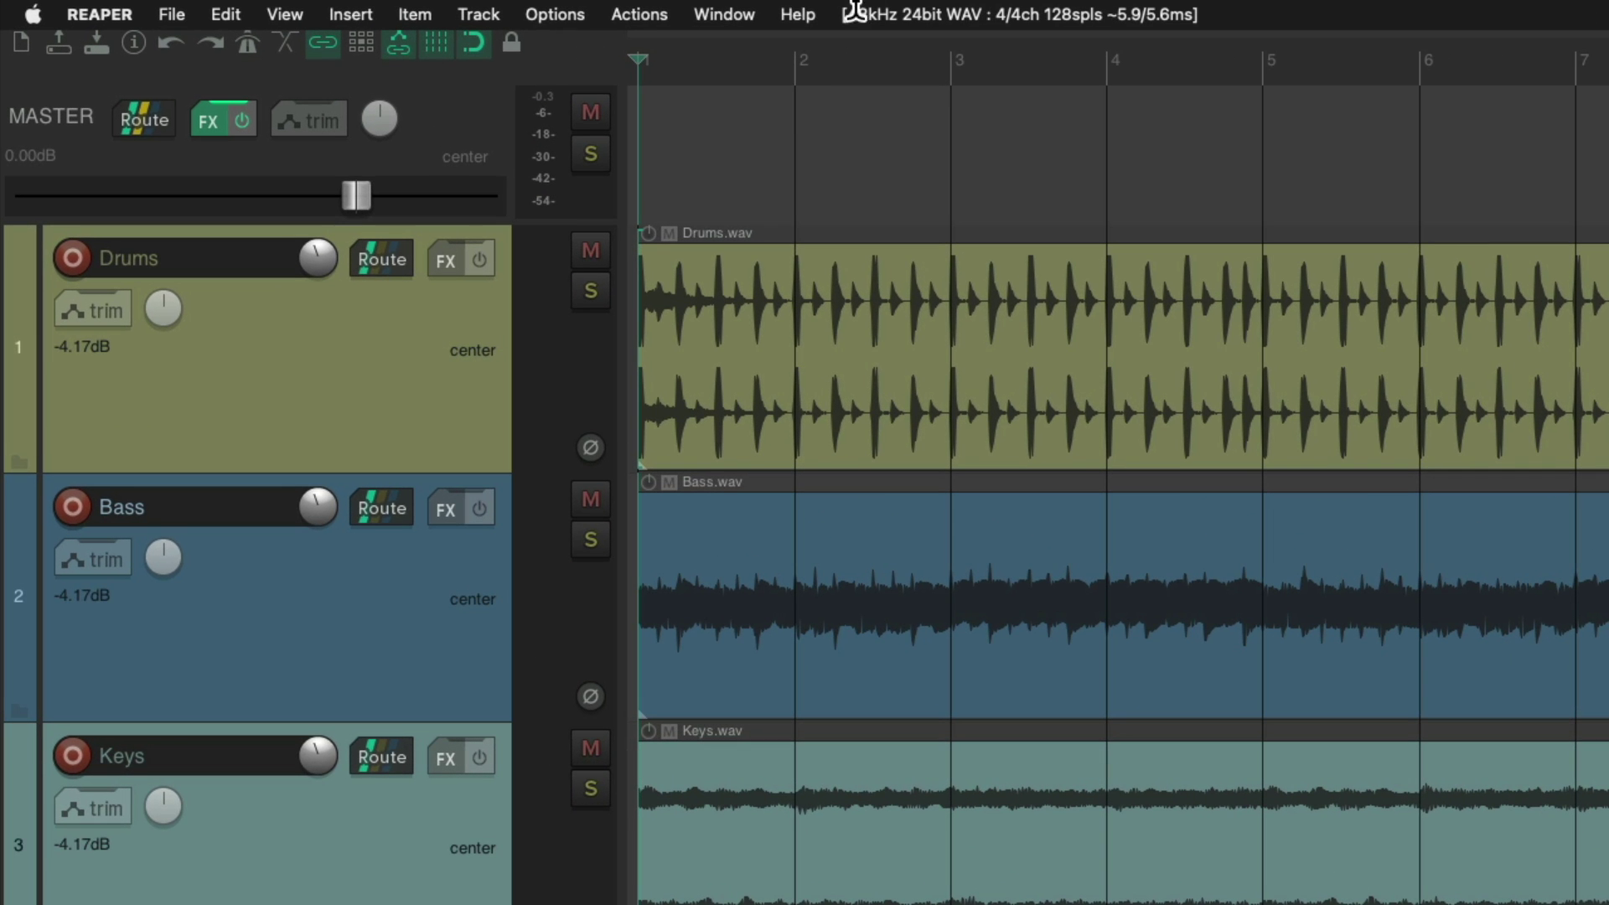
{"action": "left_click", "coordinate": [641, 10]}
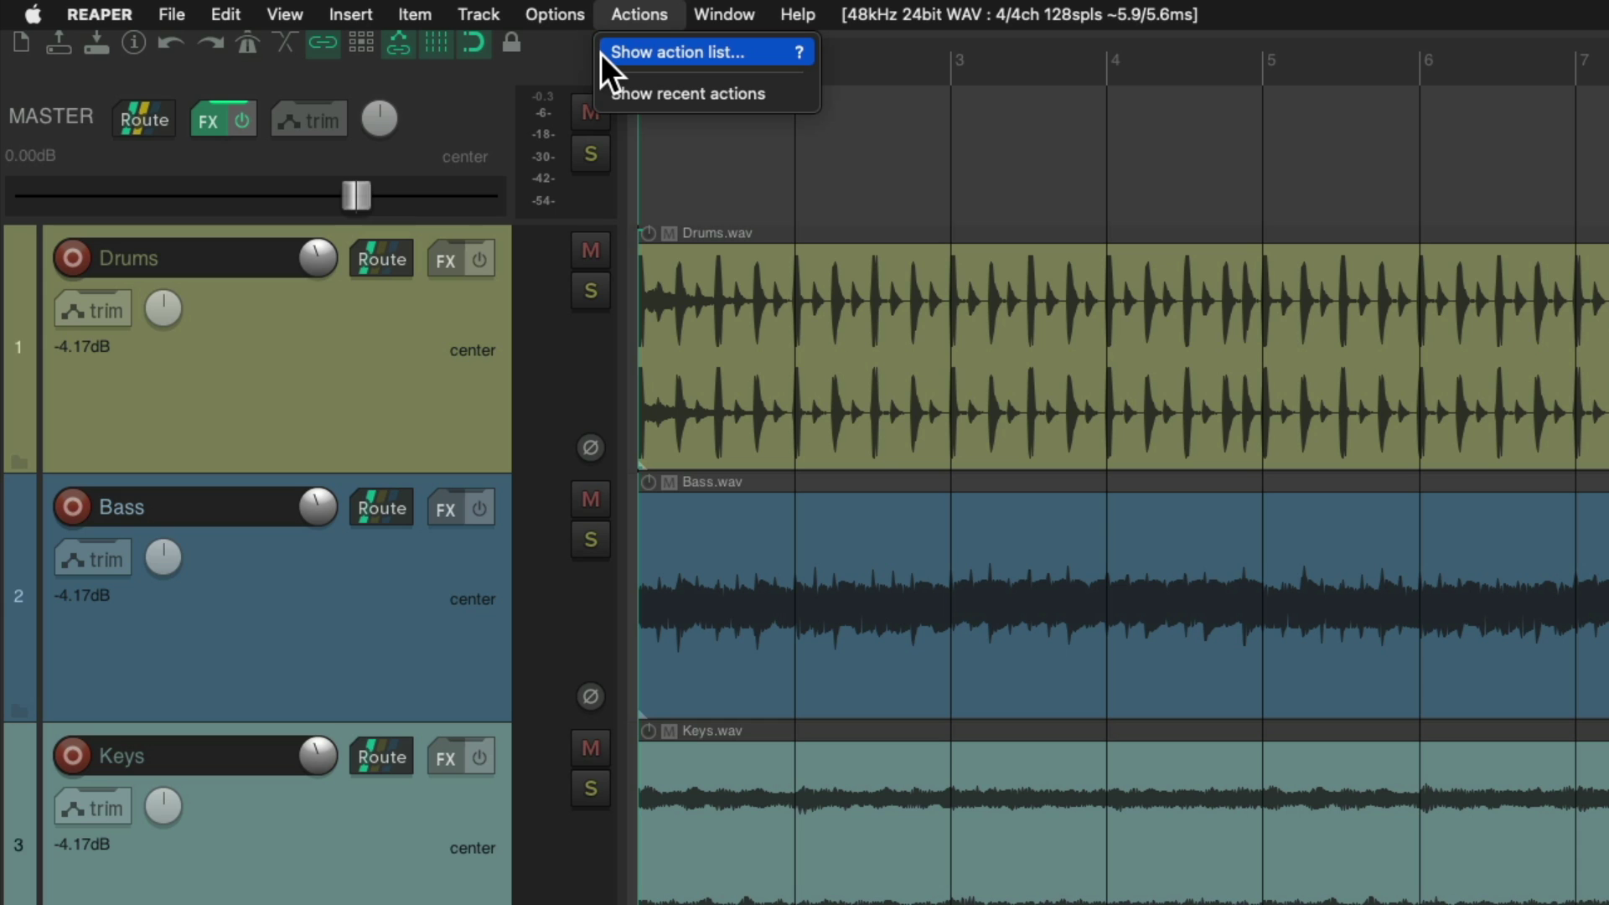
- Run 'Show REAPER resource path in finder' from the action list filtered by 'resource'
{"action": "left_click", "coordinate": [637, 52]}
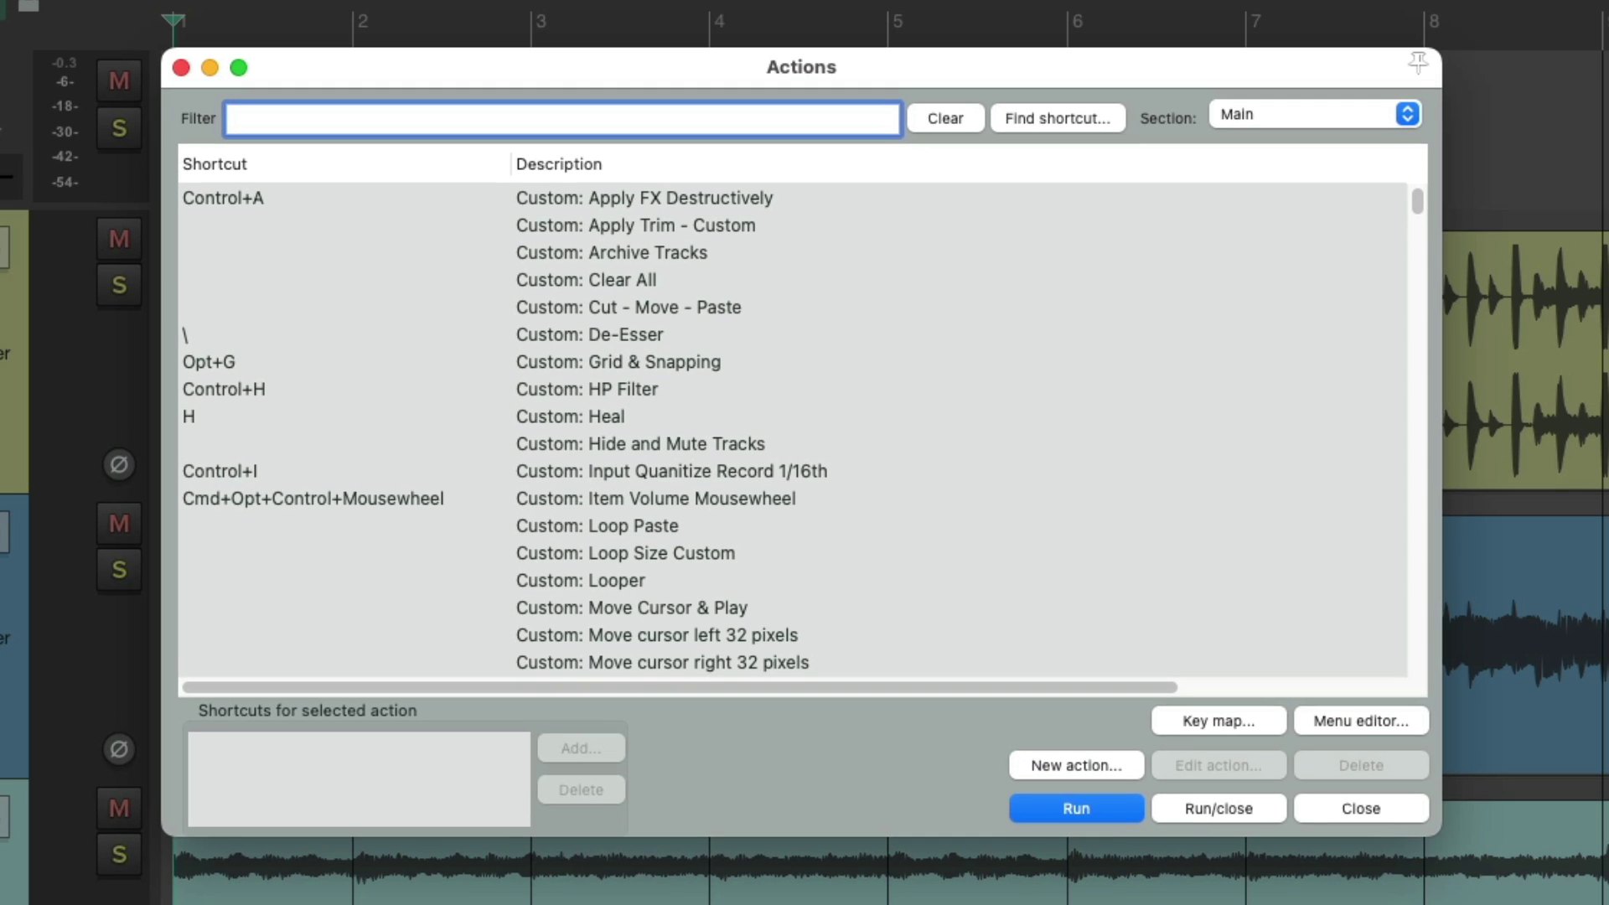
{"action": "type", "text": "re"}
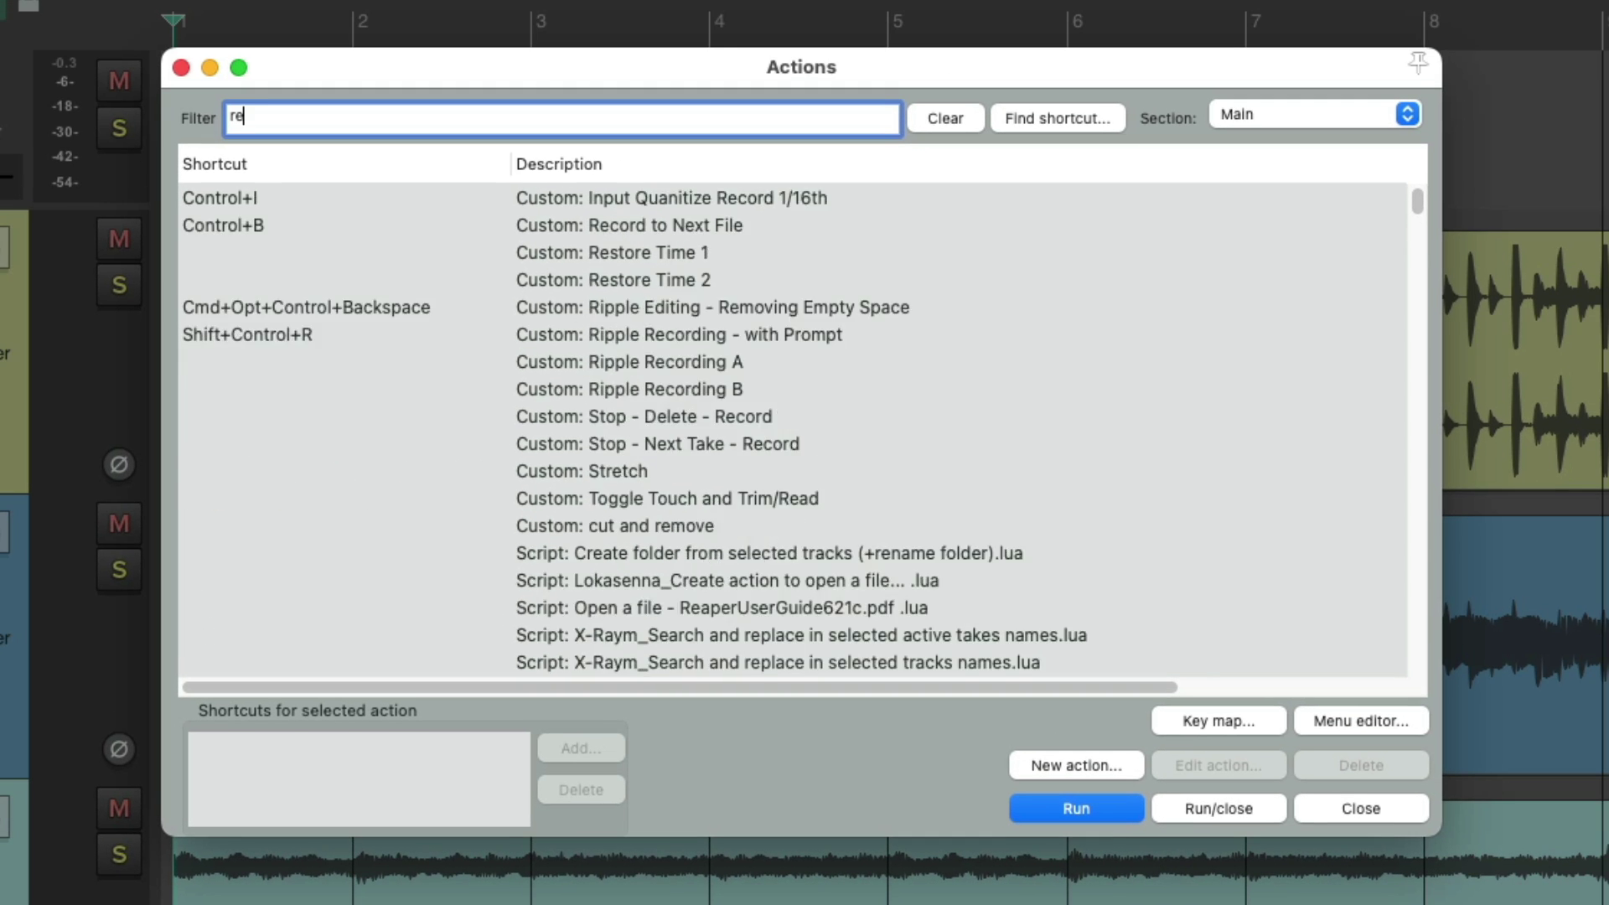
{"action": "type", "text": "source"}
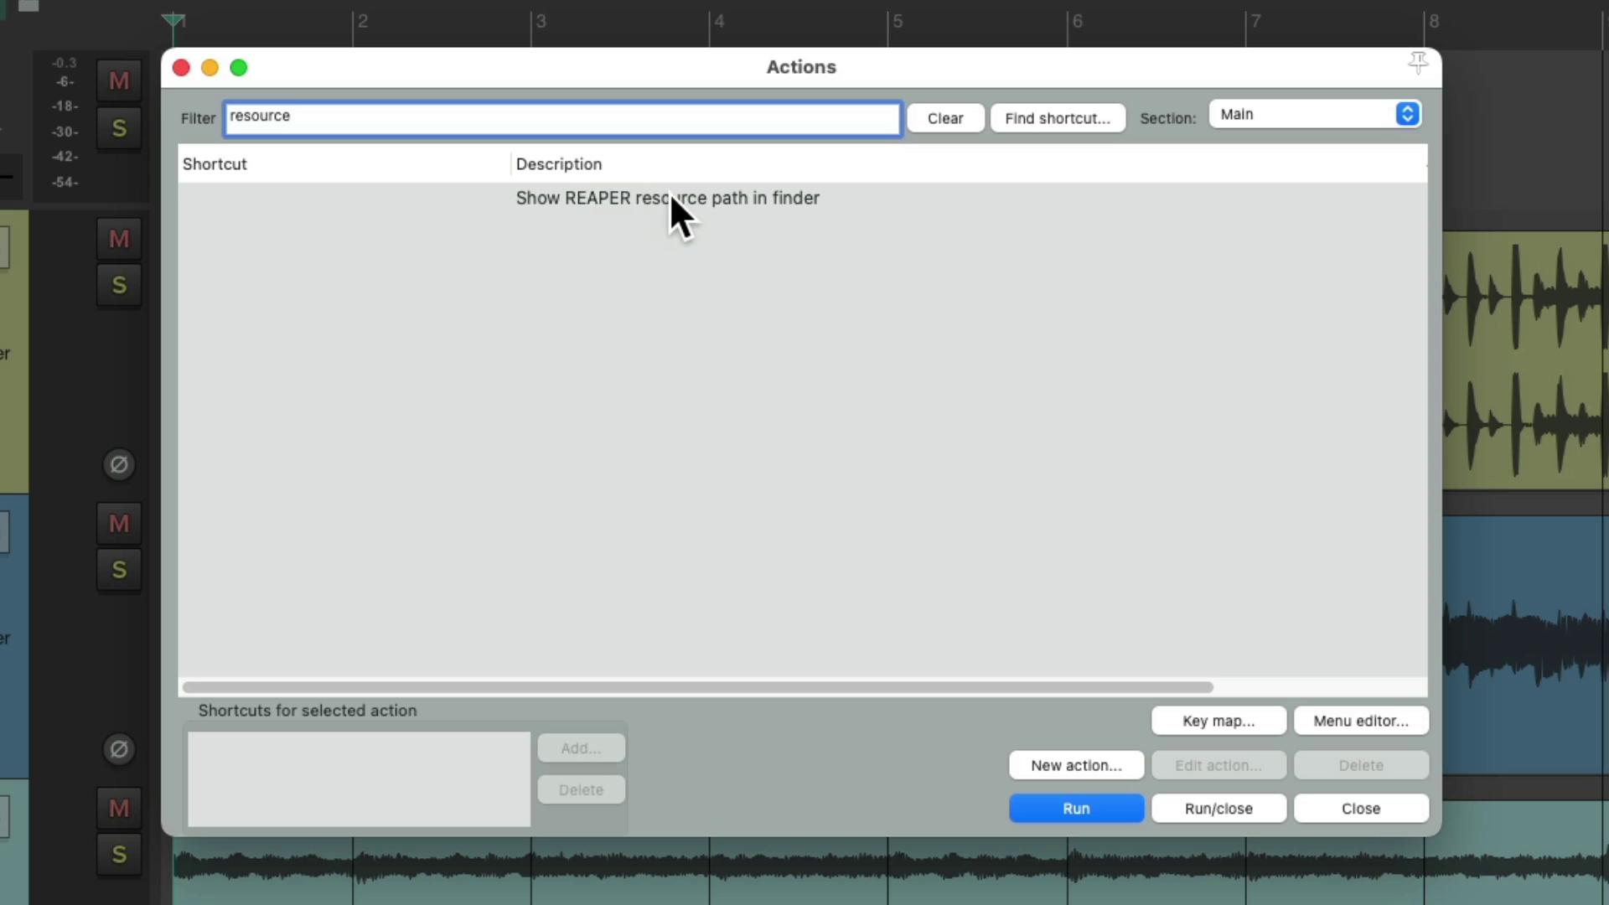
{"action": "left_click", "coordinate": [702, 200]}
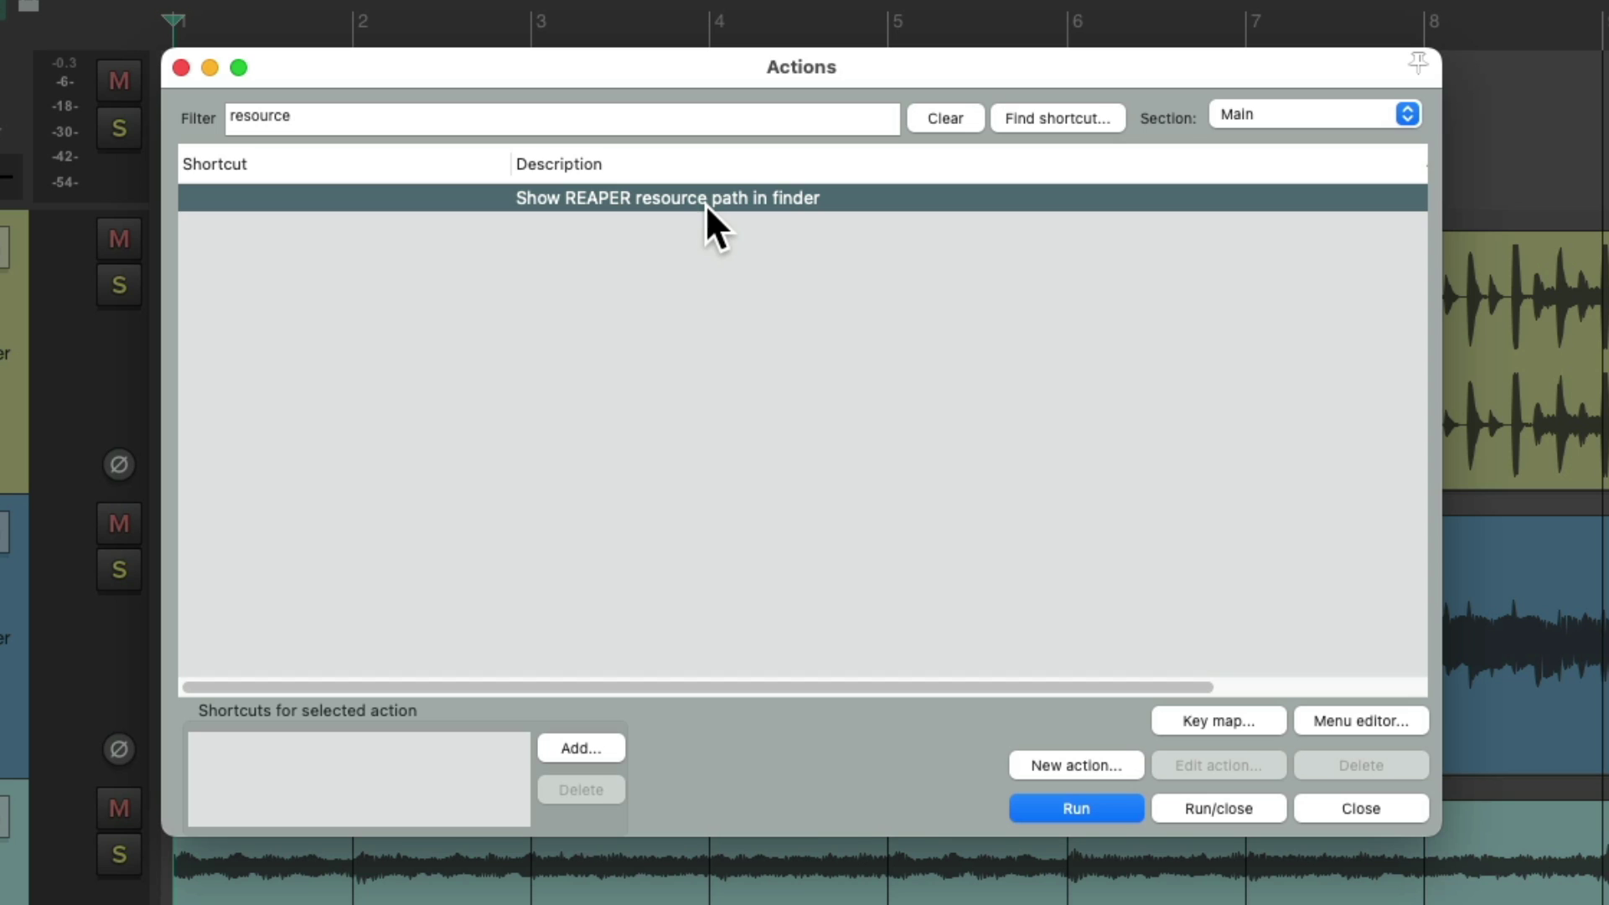
{"action": "double_click", "coordinate": [705, 199]}
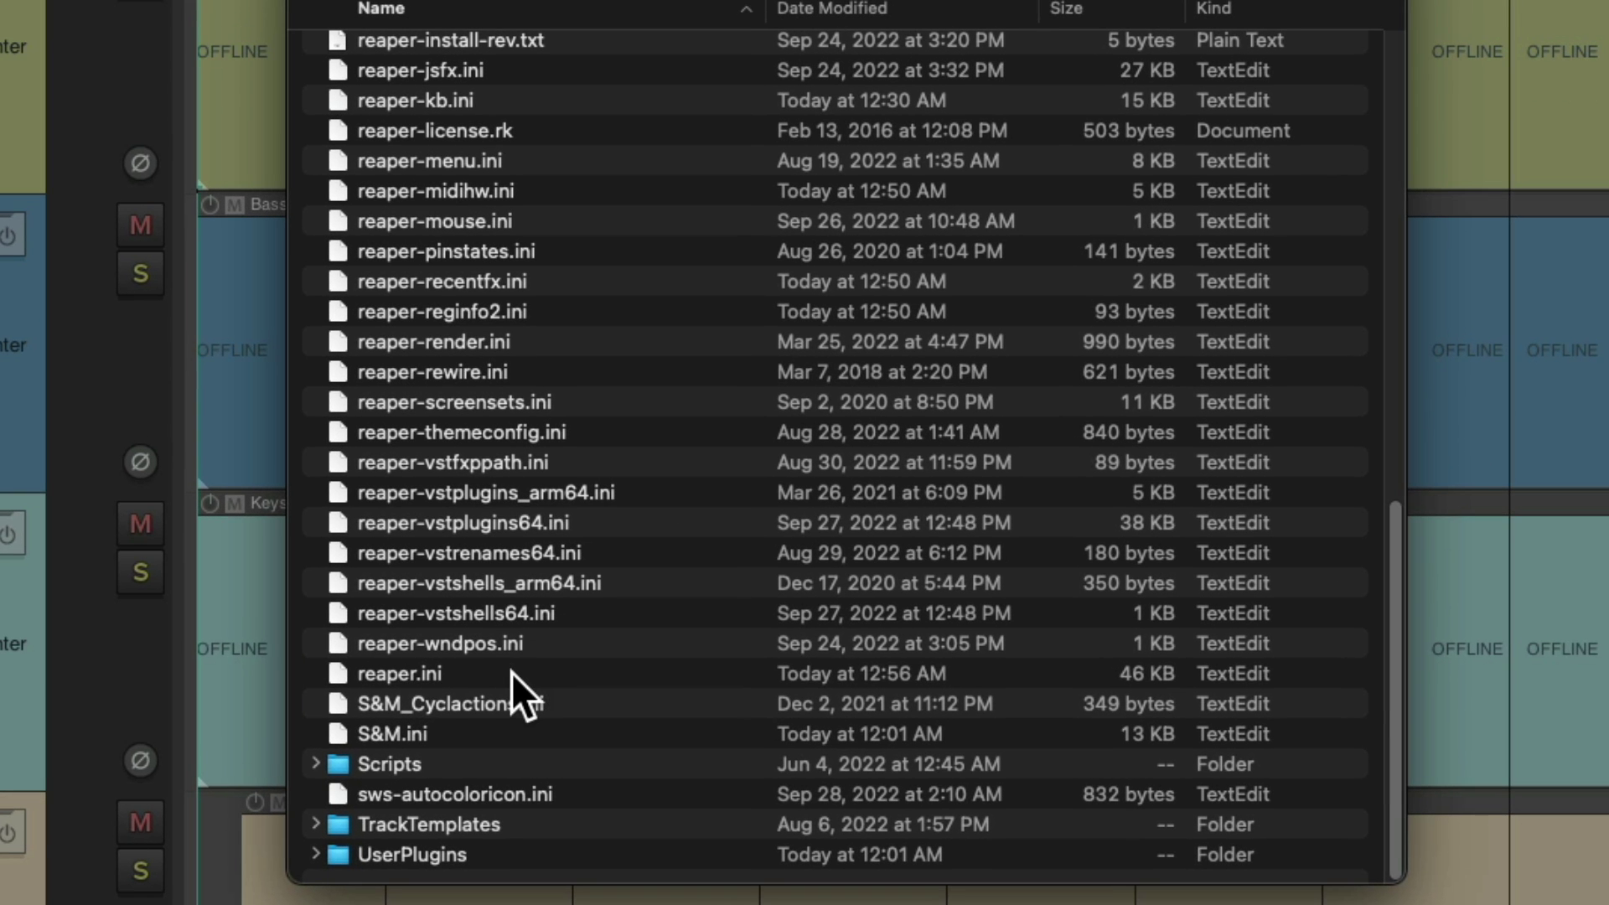
- Show the Open With app choices, including TextEdit, for reaper.ini
{"action": "left_click", "coordinate": [511, 697]}
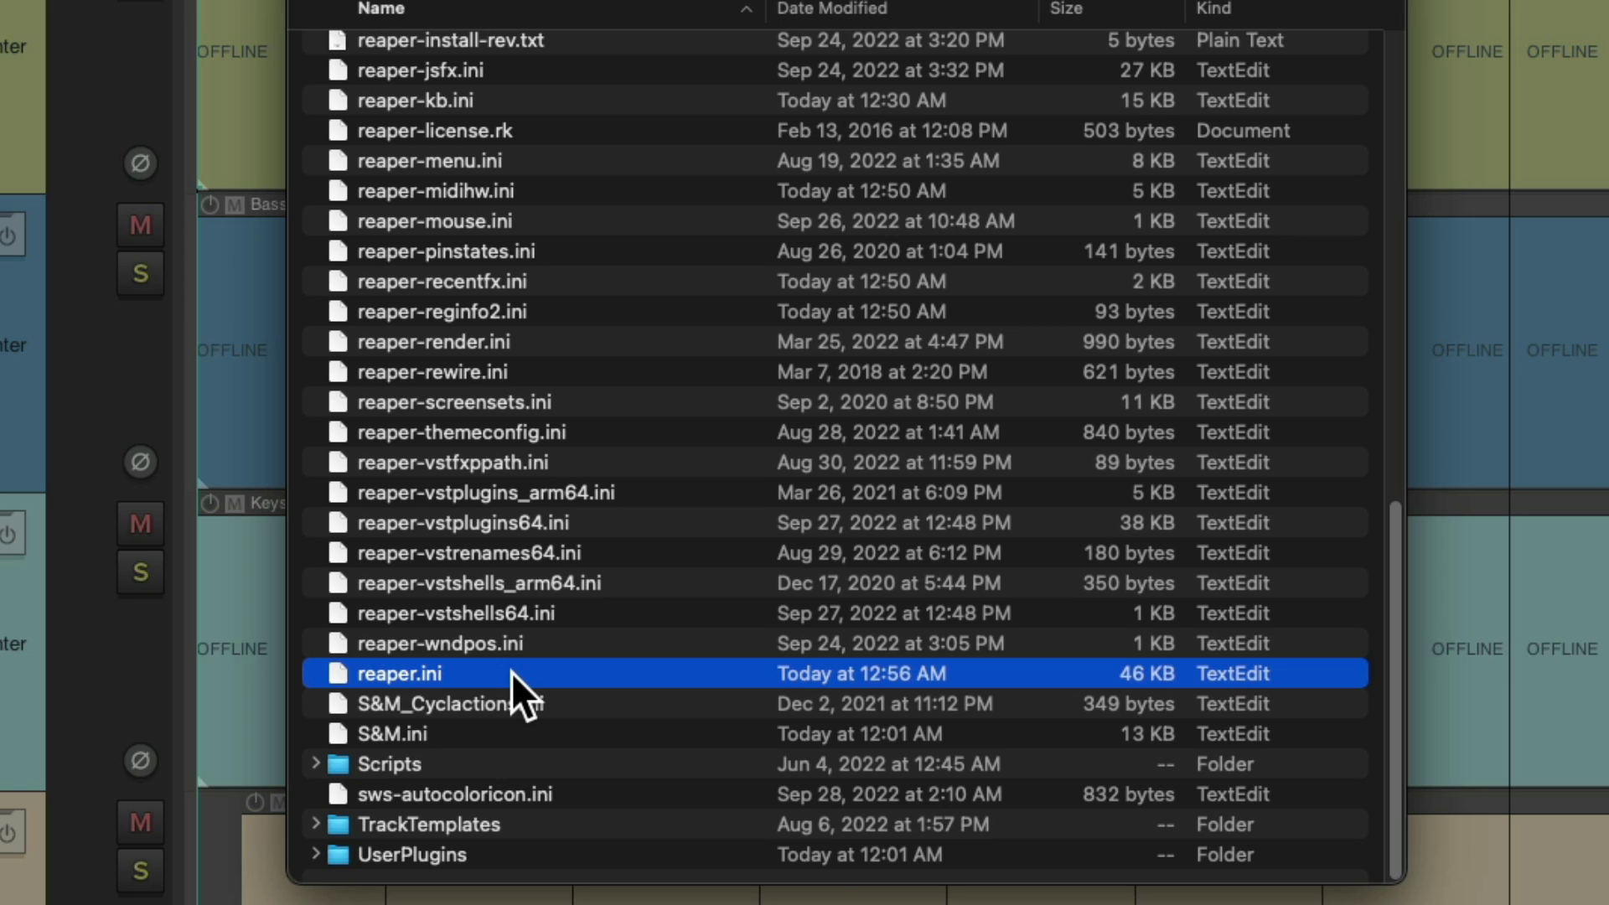
{"action": "right_click", "coordinate": [512, 672]}
{"action": "mouse_move", "coordinate": [530, 585]}
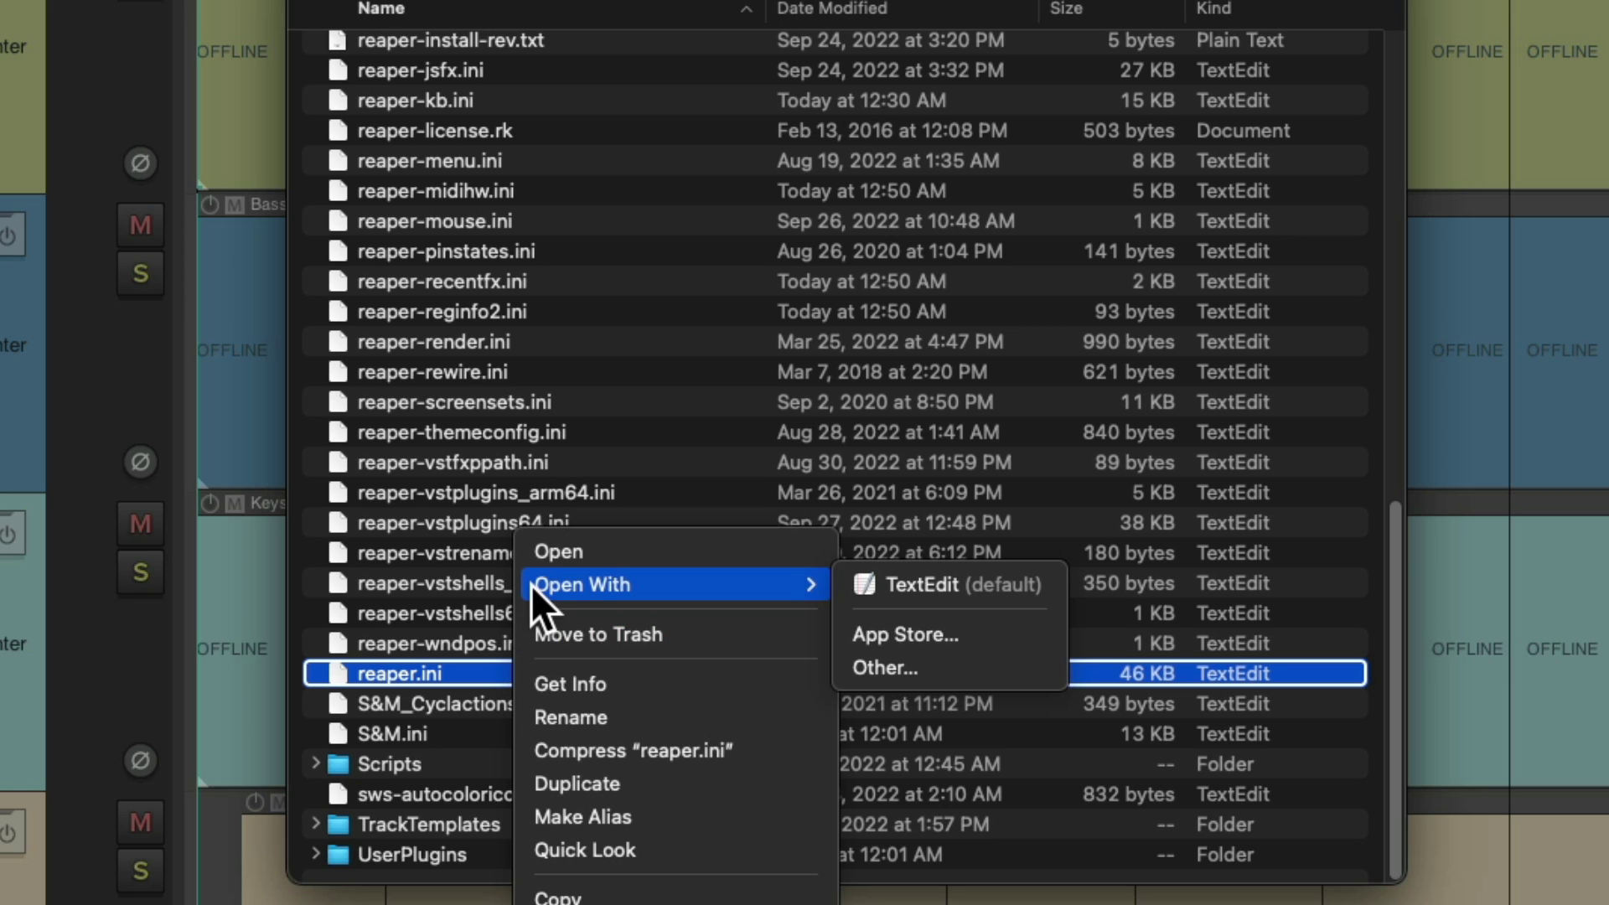
- Open reaper.ini in TextEdit and find the [reaper] section
{"action": "left_click", "coordinate": [1004, 580]}
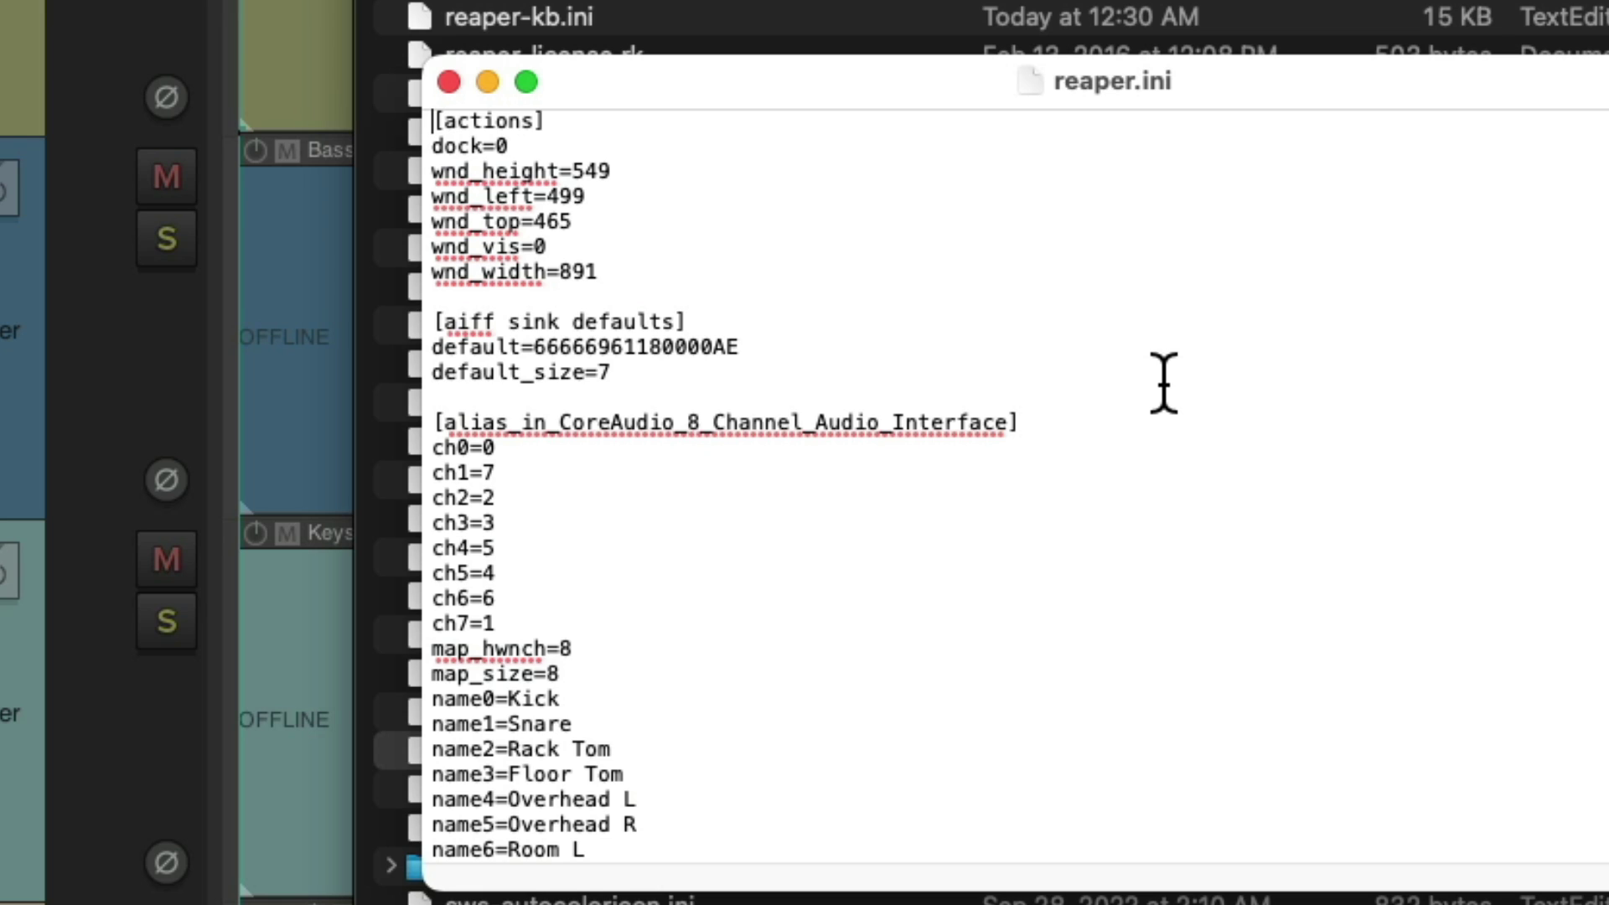
{"action": "key", "text": "super+f"}
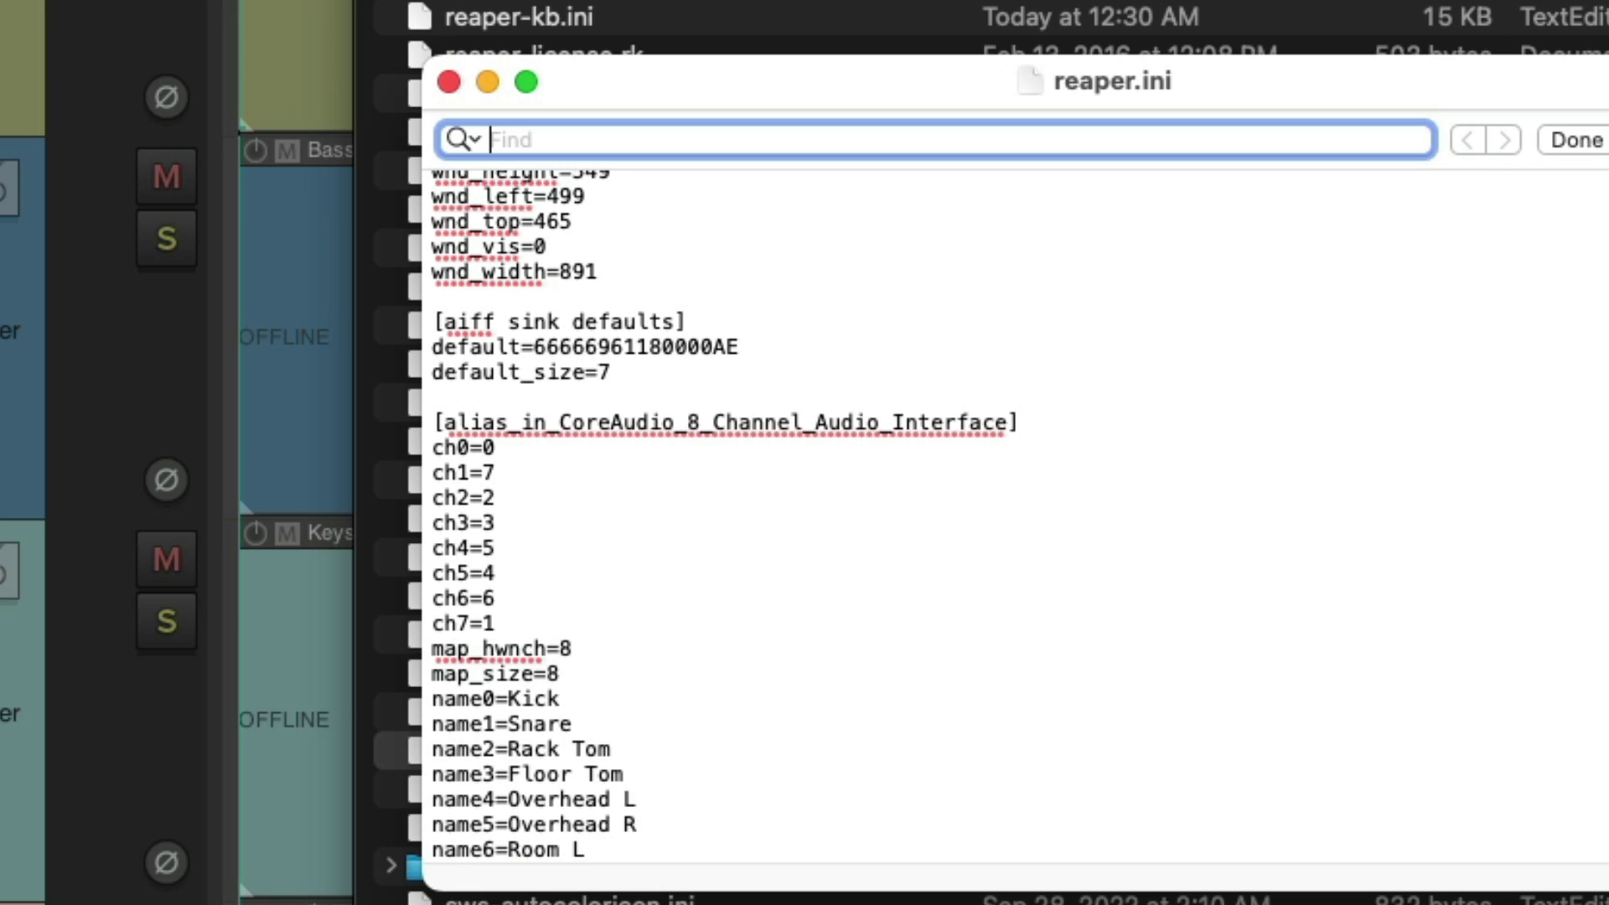
{"action": "type", "text": "[reaper"}
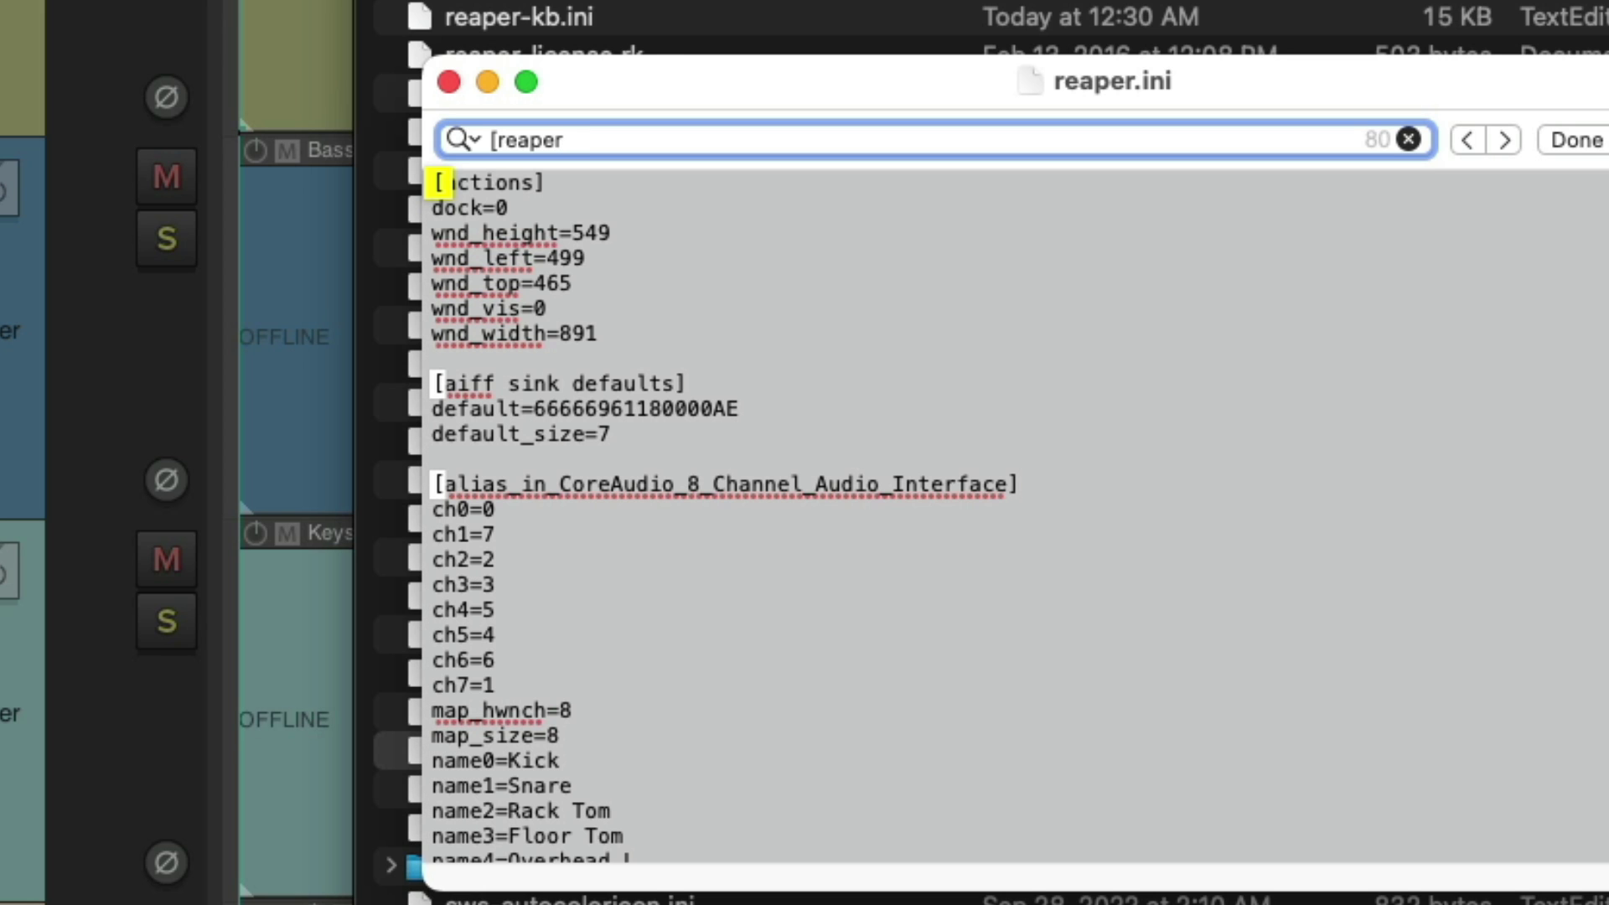
{"action": "type", "text": "]"}
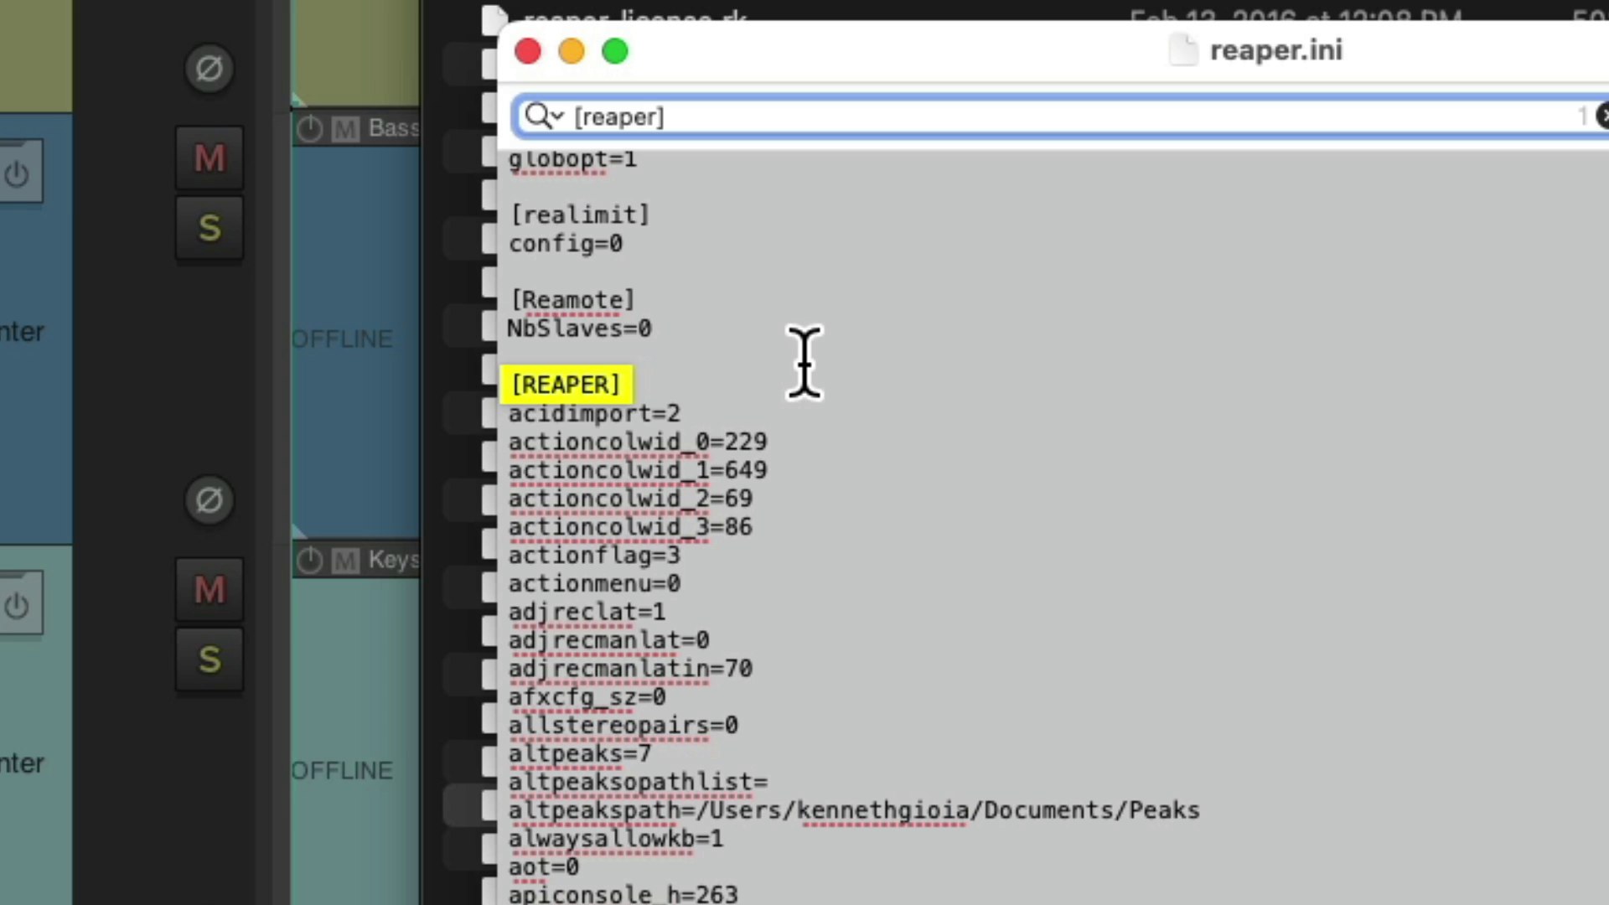
- Add the line rearoute_loopback=2 under the [REAPER] header and save the file
{"action": "left_click", "coordinate": [804, 381]}
{"action": "key", "text": "Return"}
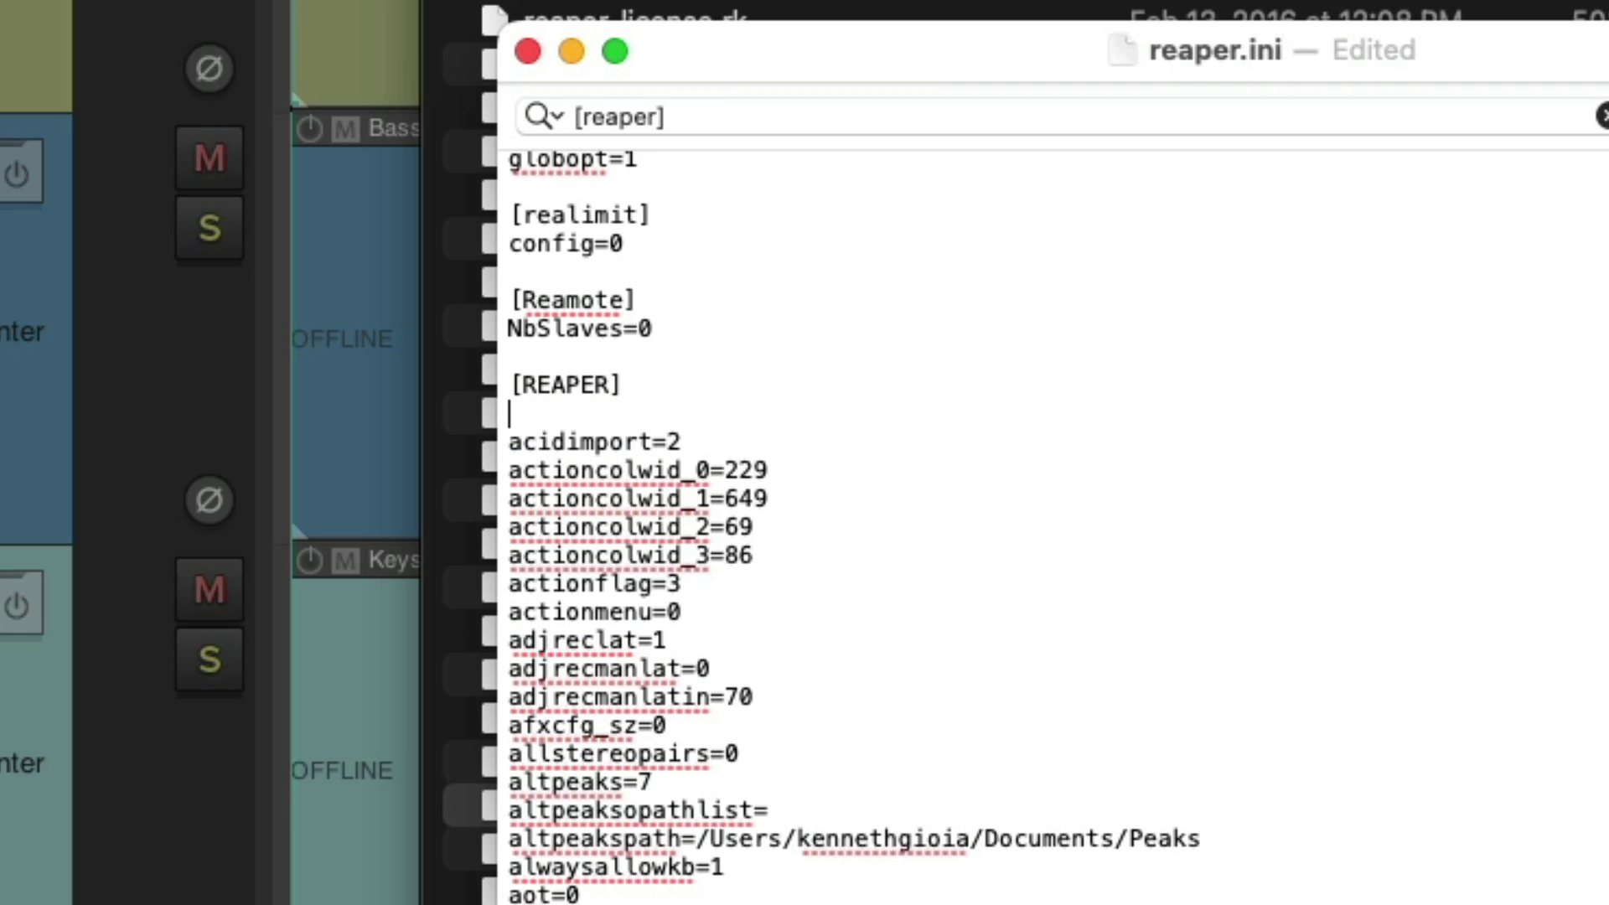
{"action": "type", "text": "rearoute_loopback"}
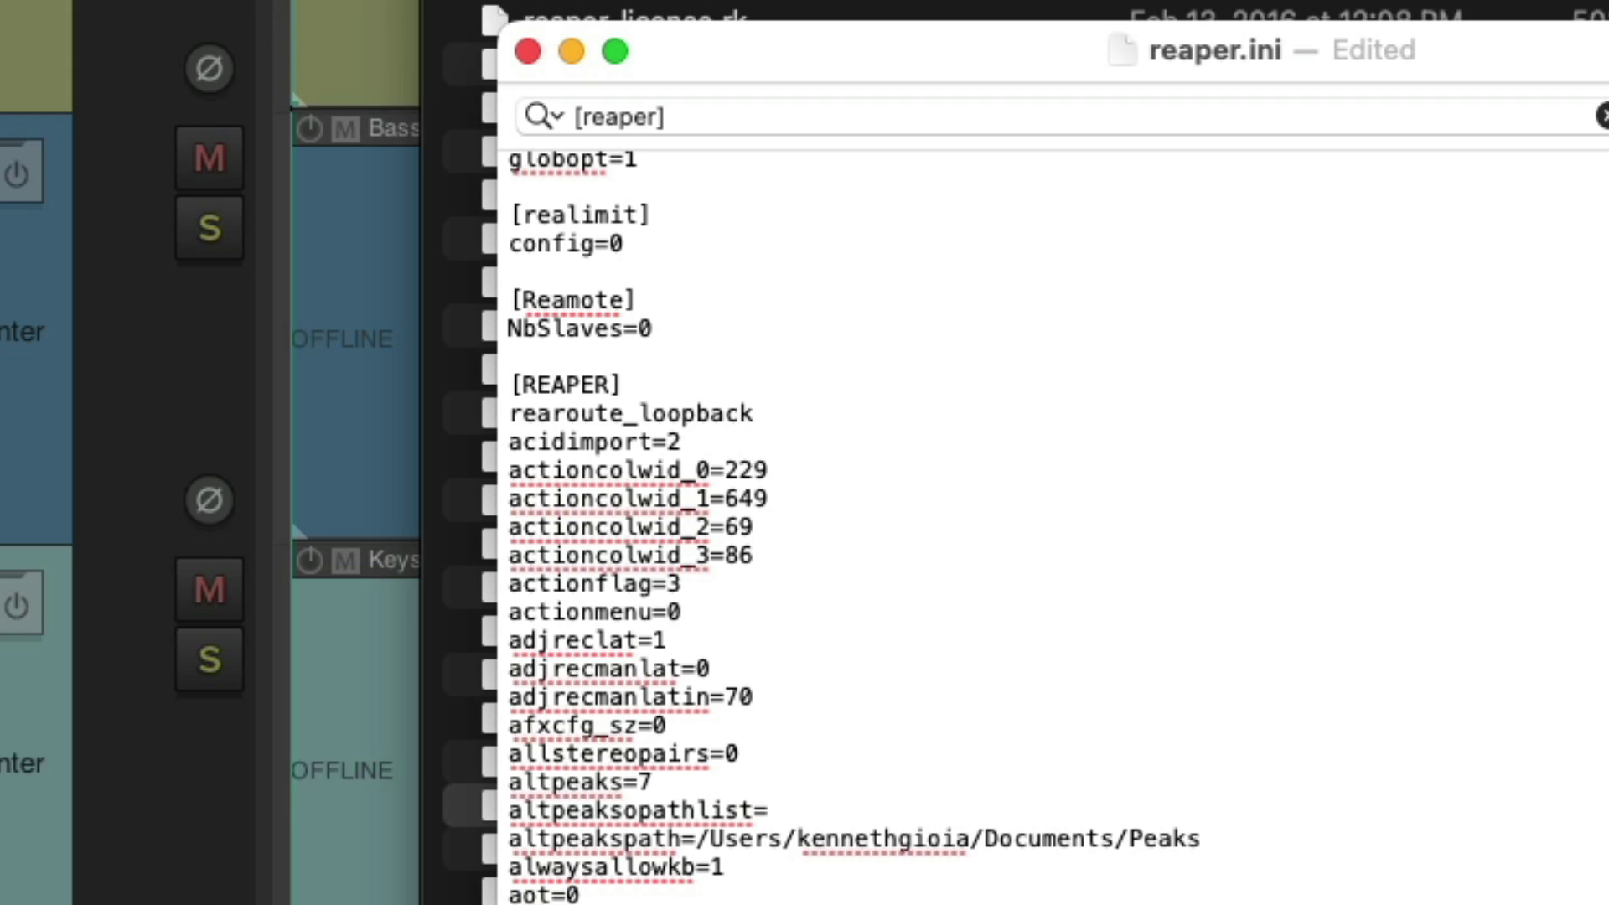
{"action": "type", "text": "="}
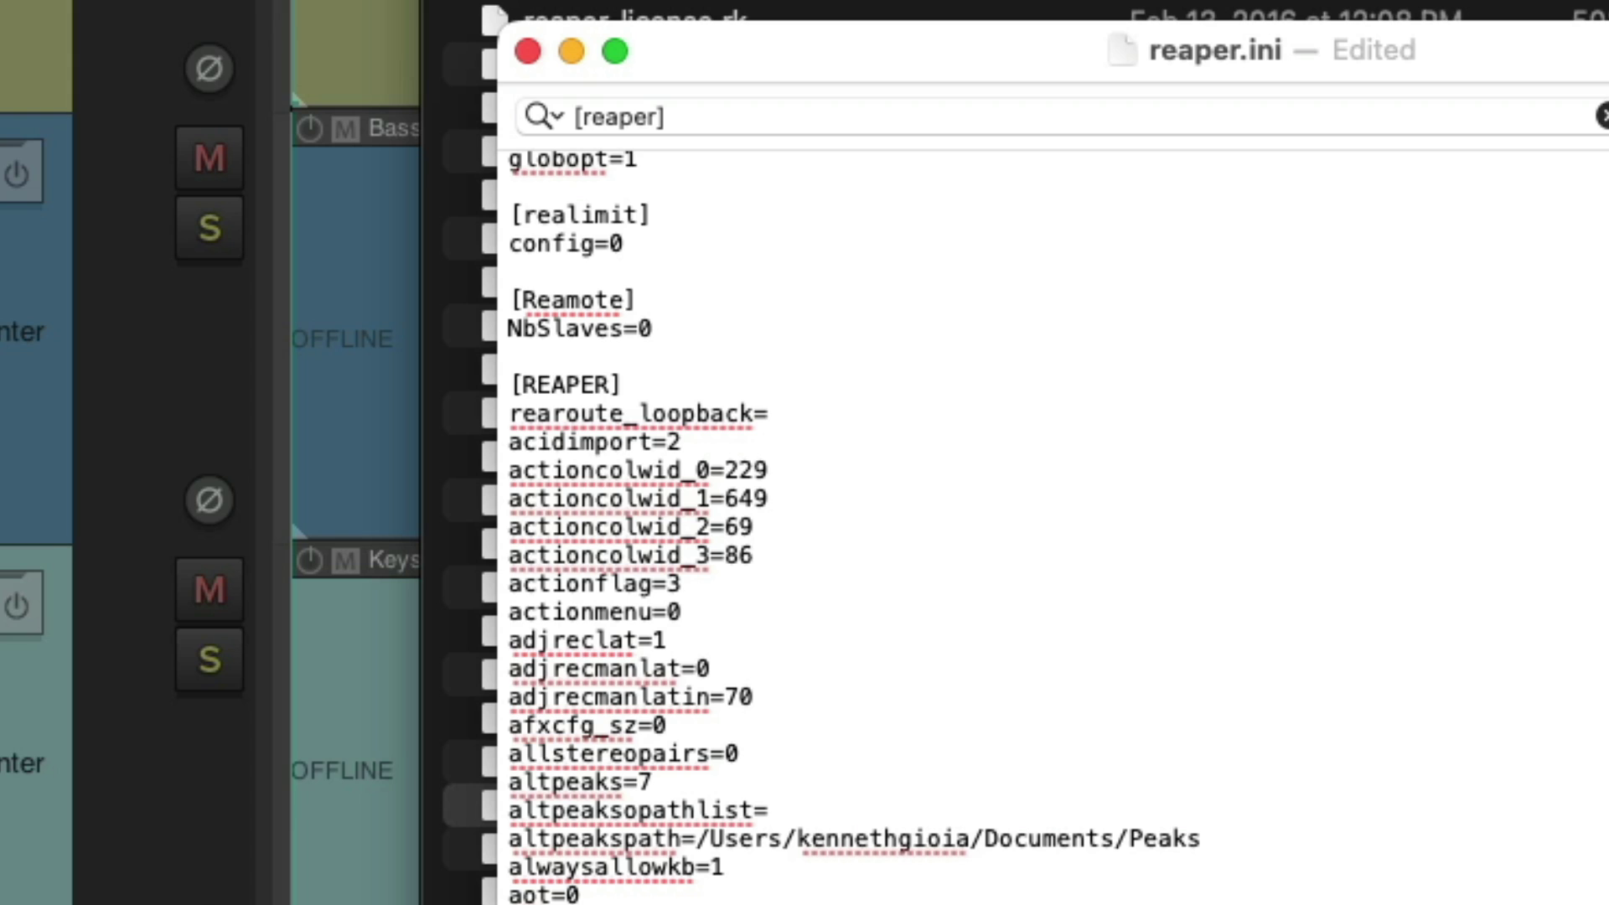
{"action": "type", "text": "2"}
{"action": "key", "text": "super+s"}
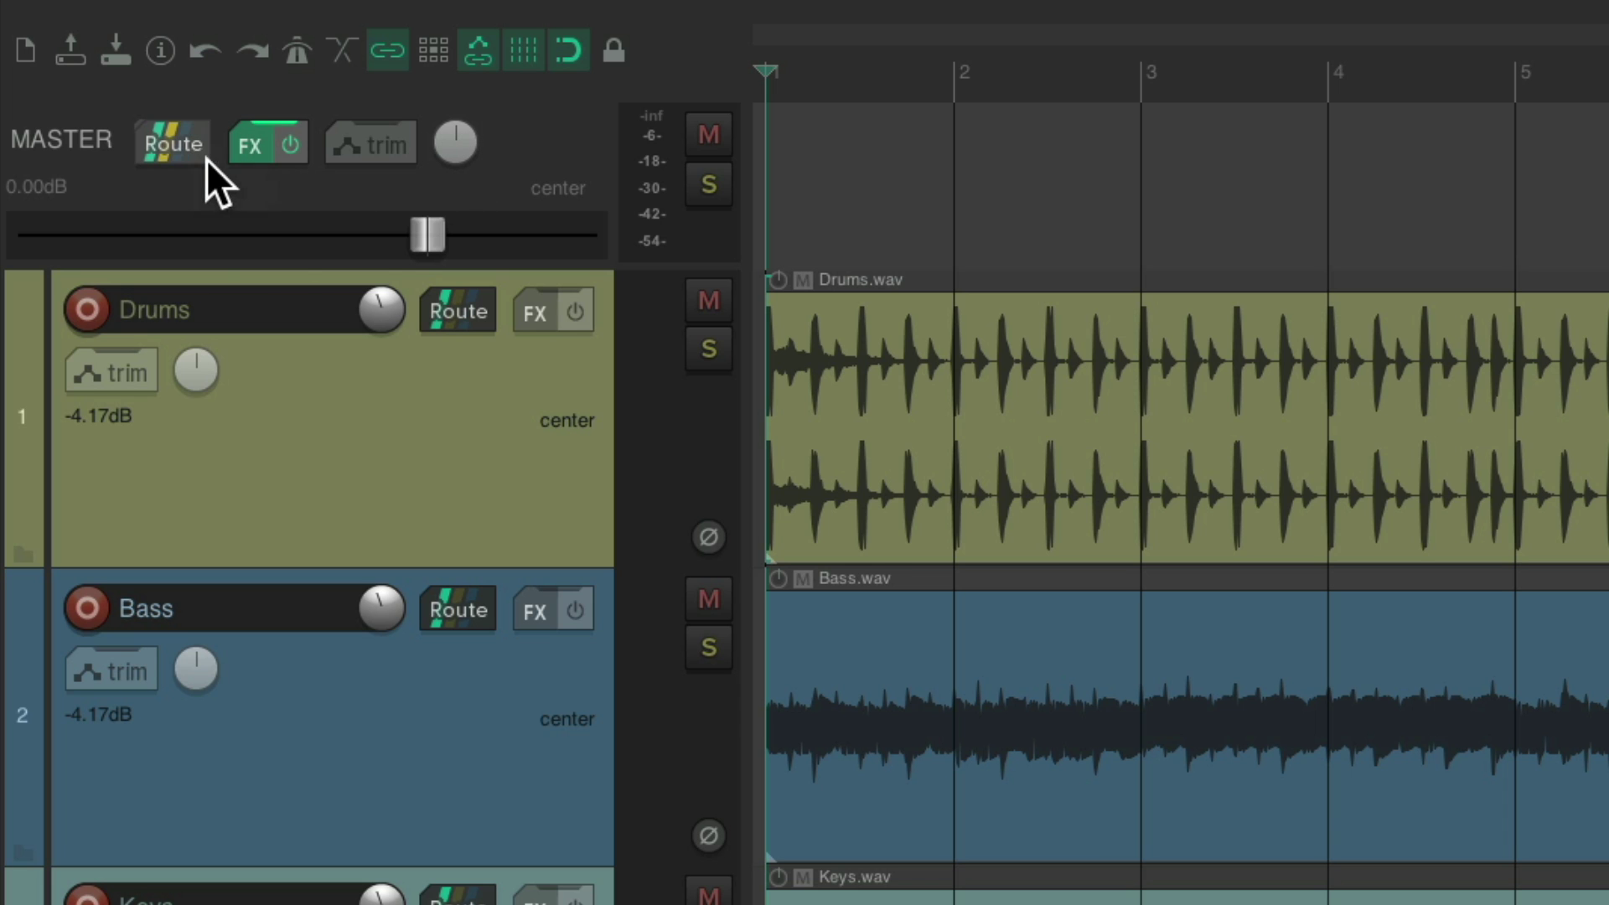
- Add Loopback Output 1 / Loopback Output 2 as a master hardware output, then test playback
{"action": "left_click", "coordinate": [183, 148]}
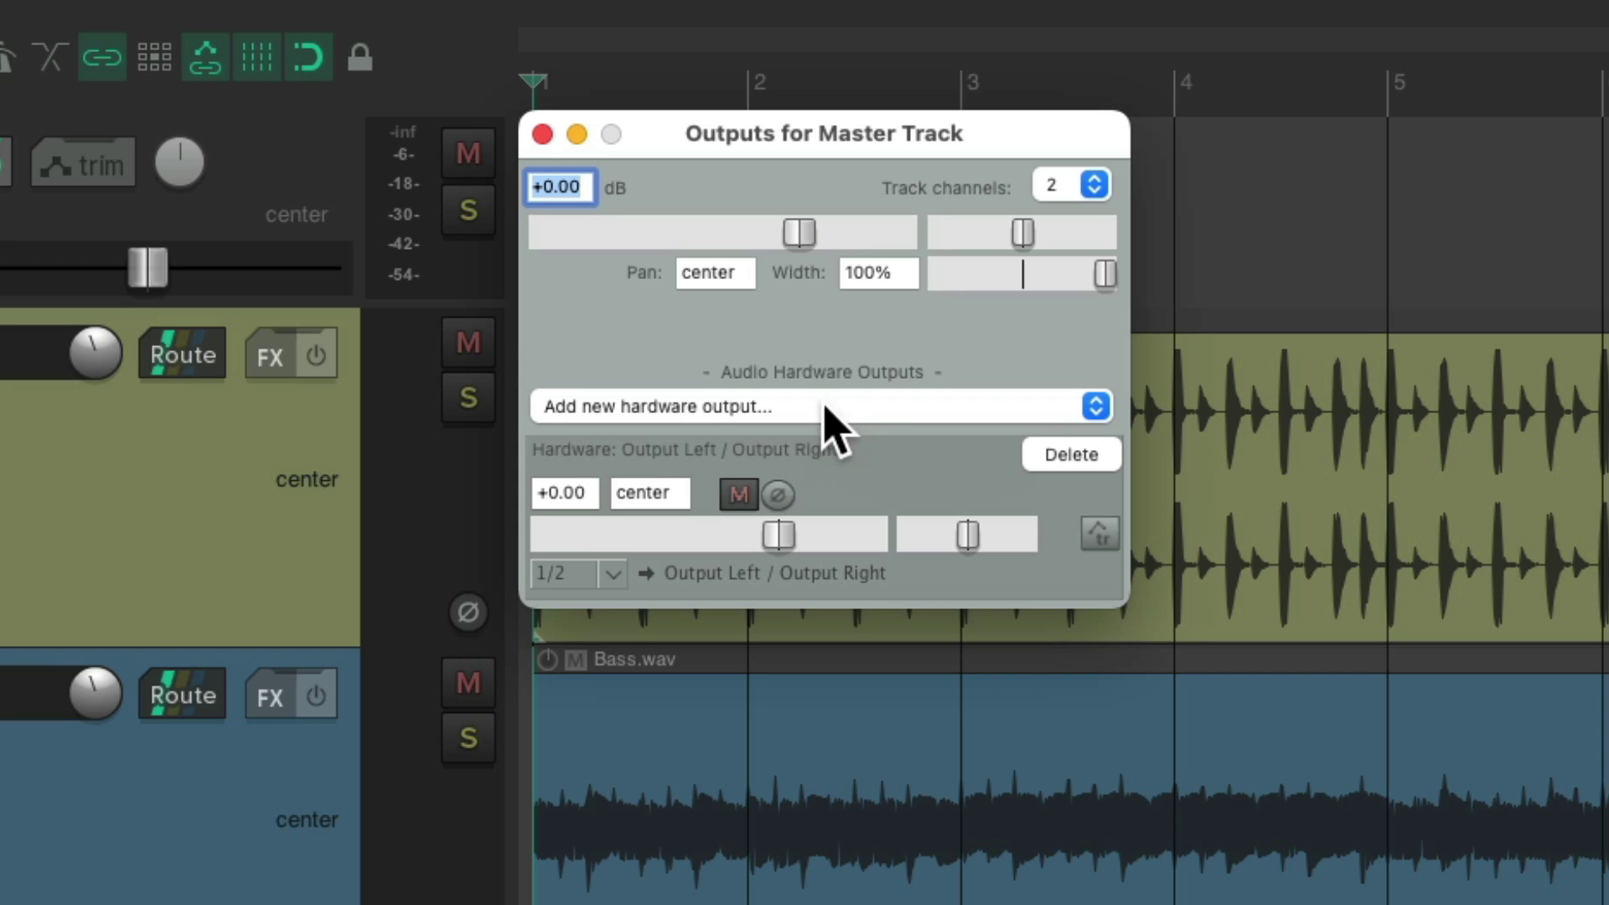
{"action": "left_click", "coordinate": [817, 406]}
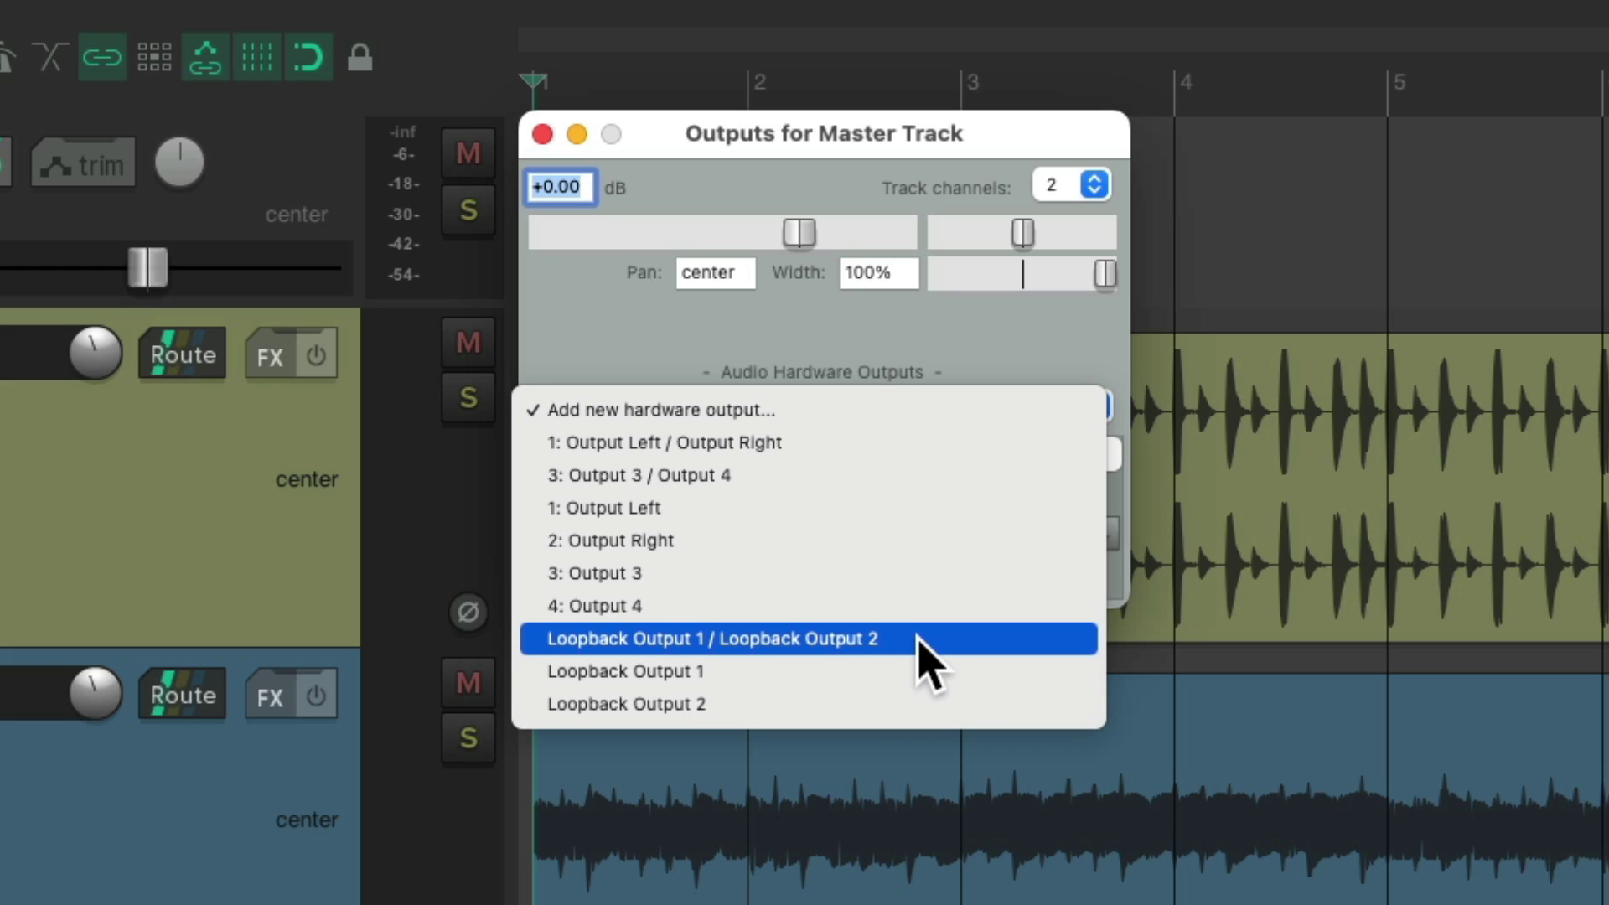
{"action": "left_click", "coordinate": [928, 661]}
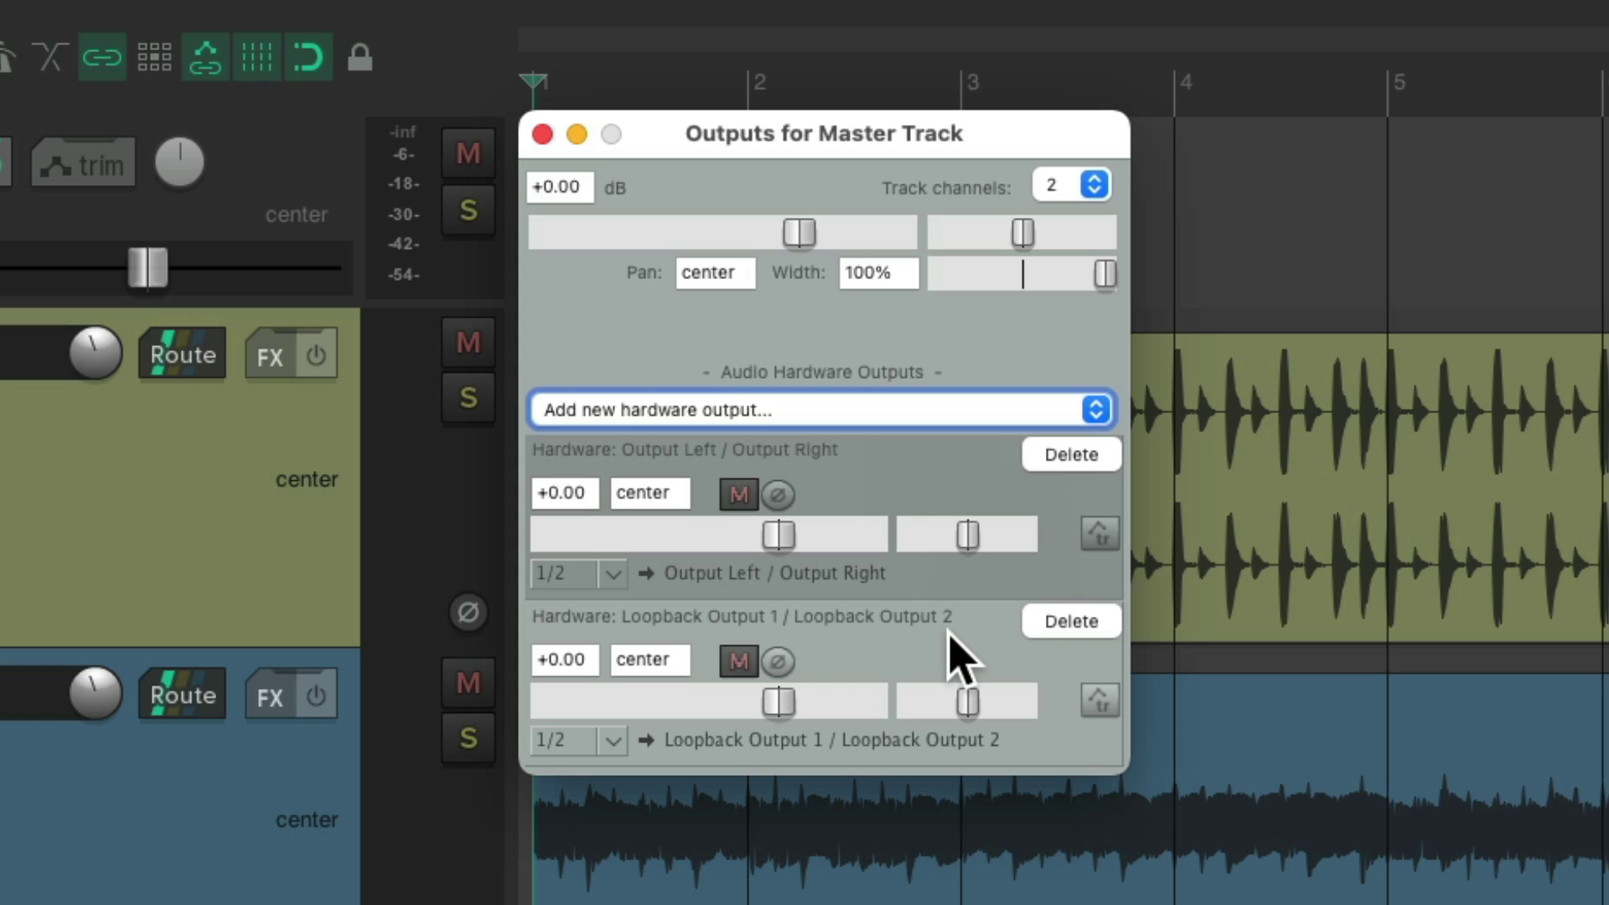
{"action": "left_click", "coordinate": [542, 134]}
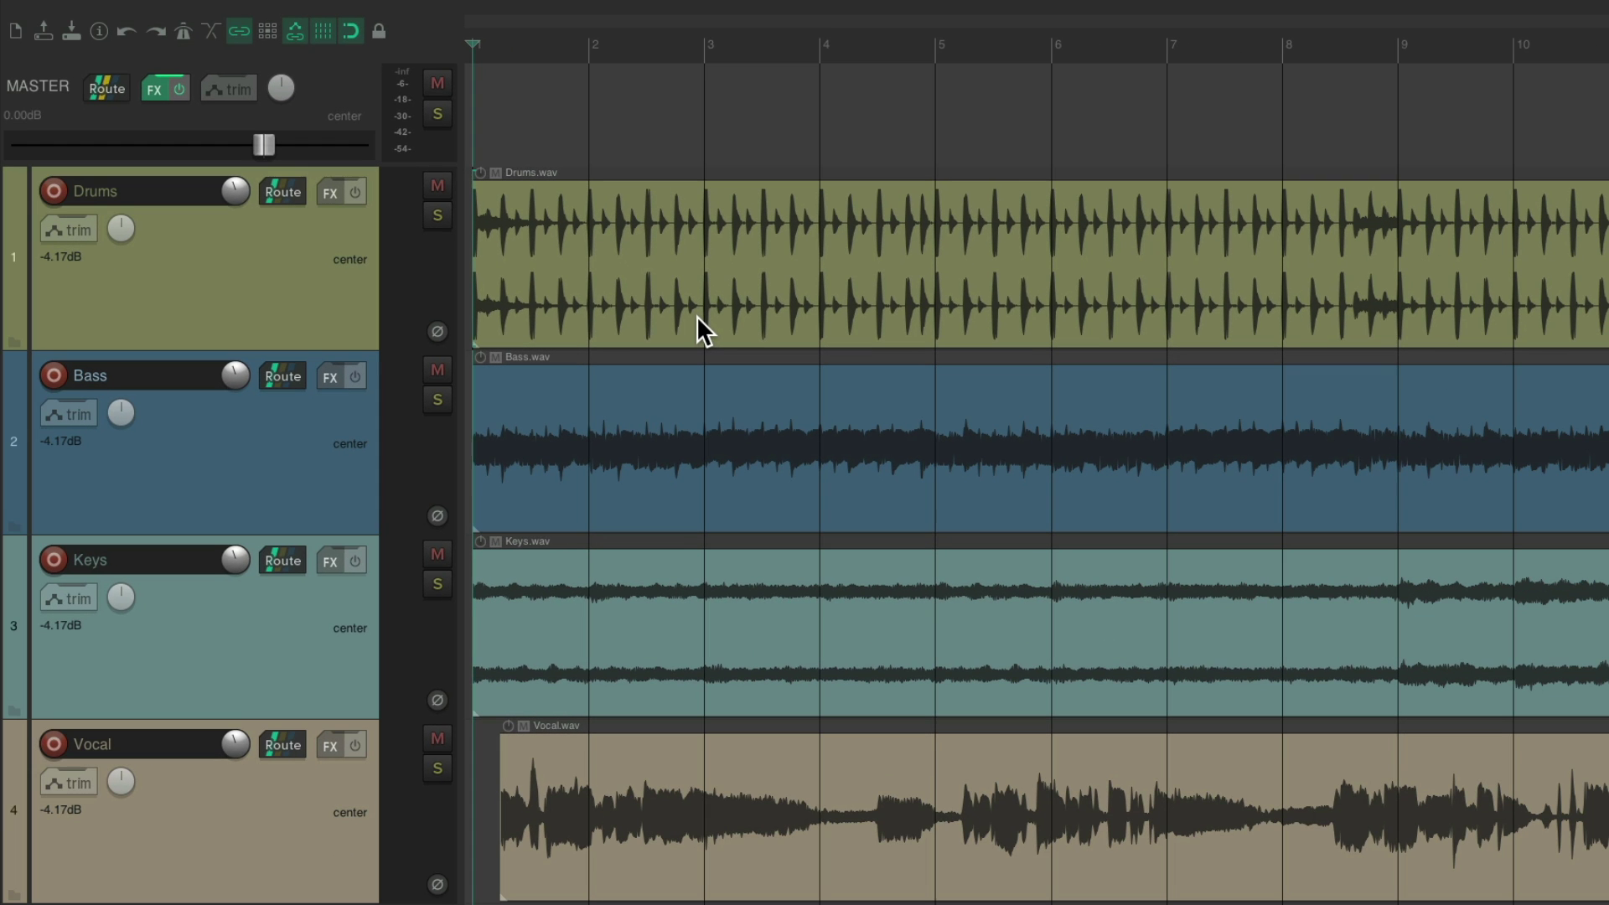
{"action": "key", "text": "space"}
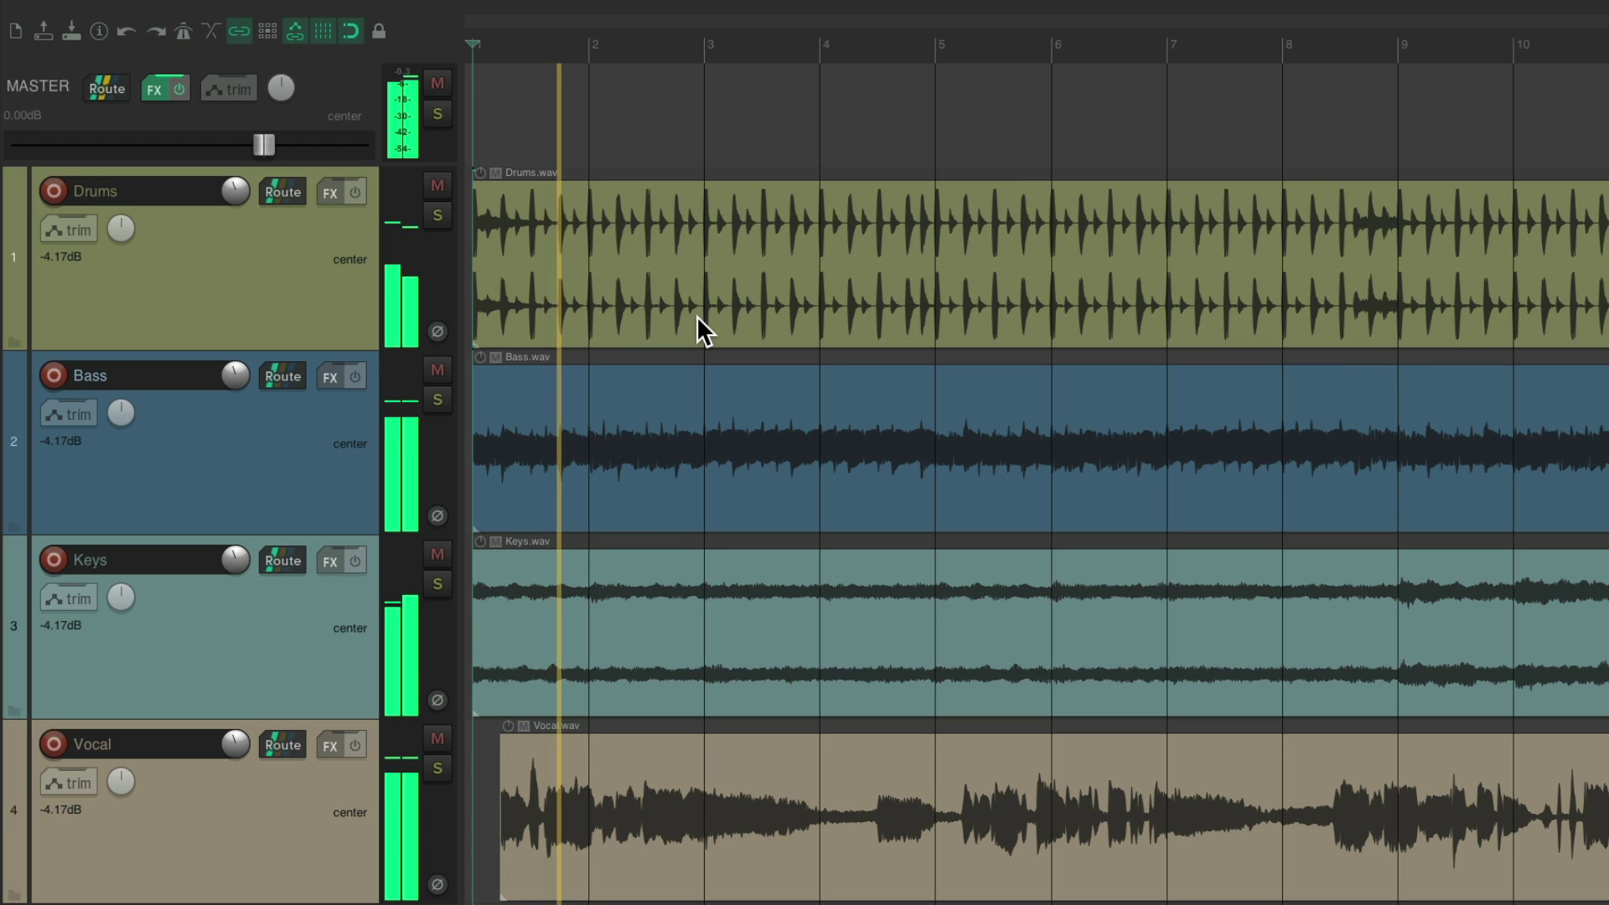
{"action": "key", "text": "space"}
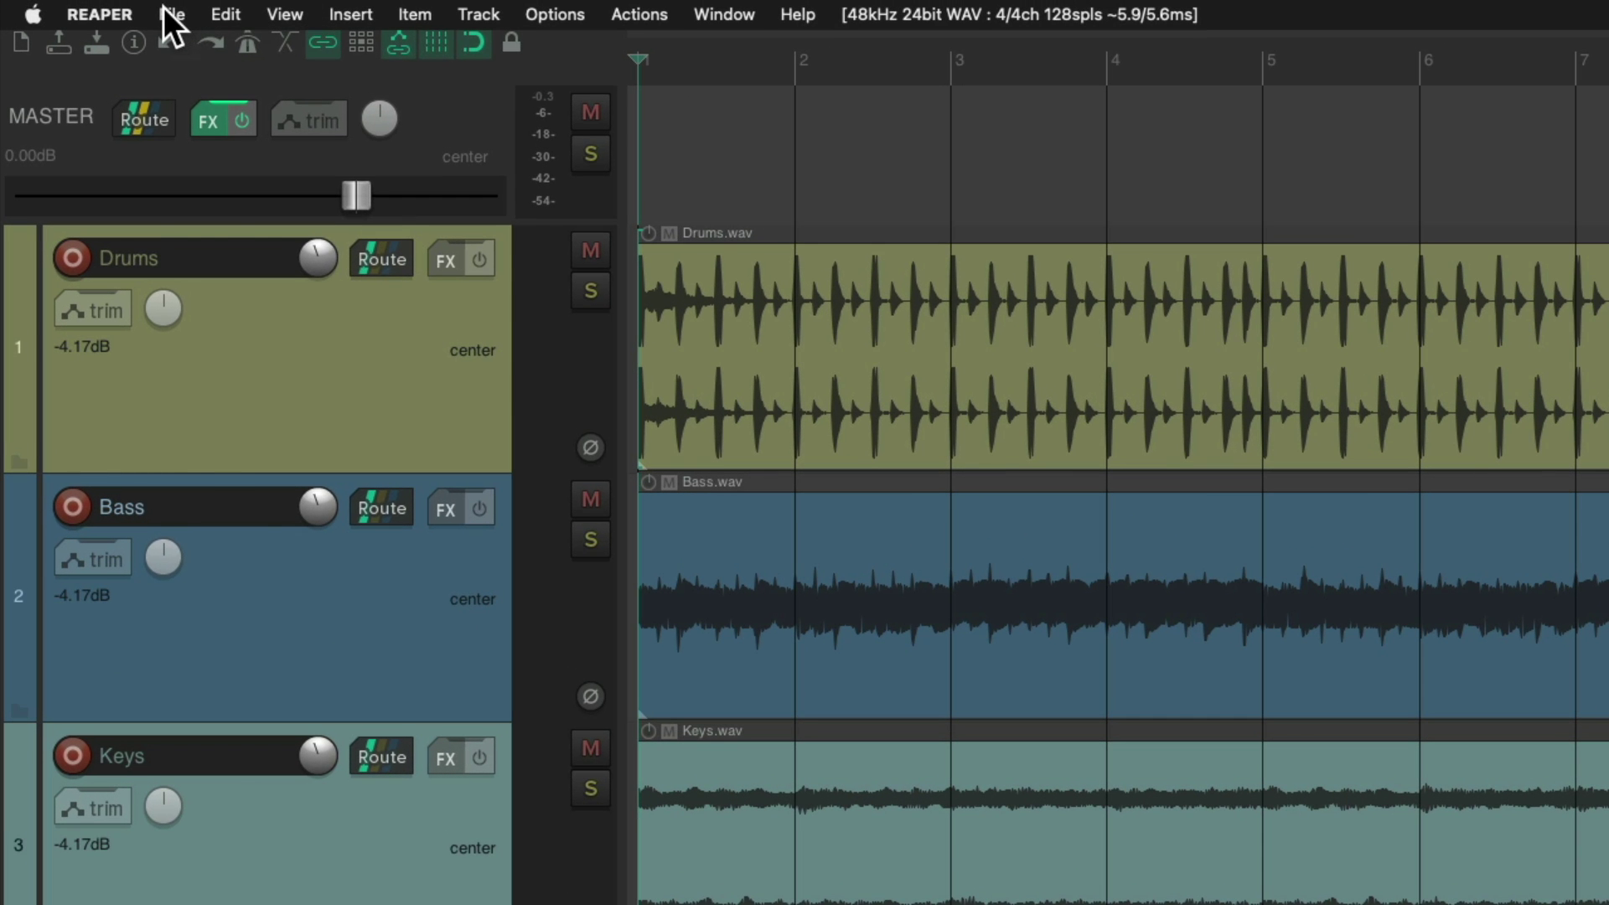
- Create a new project tab with one track named Final Mix
{"action": "left_click", "coordinate": [124, 9]}
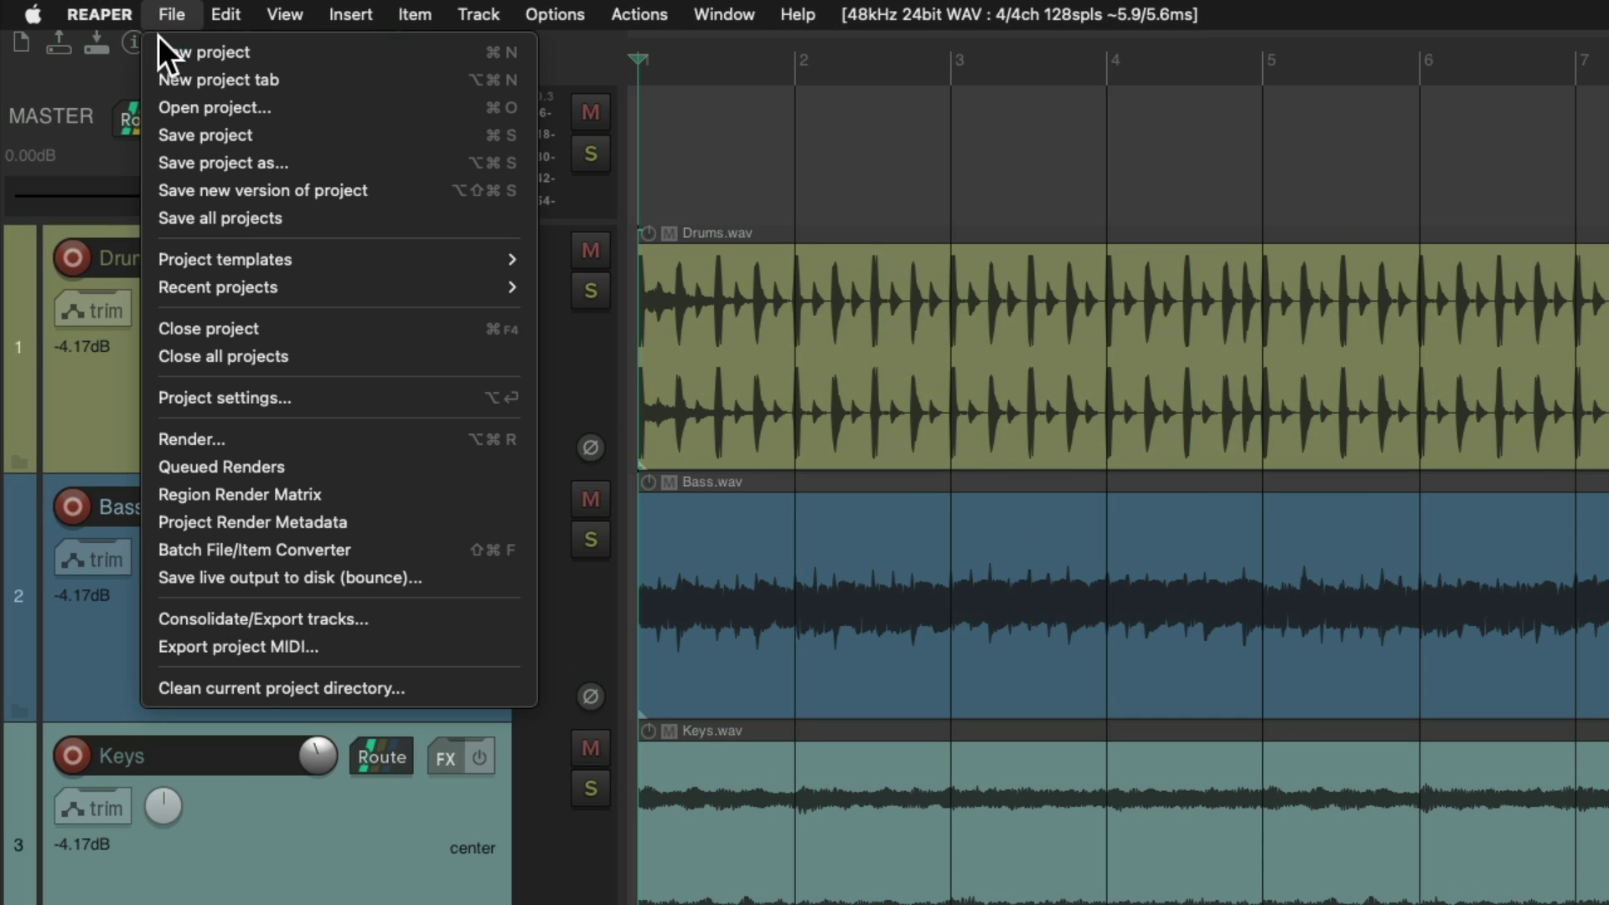
{"action": "left_click", "coordinate": [156, 79]}
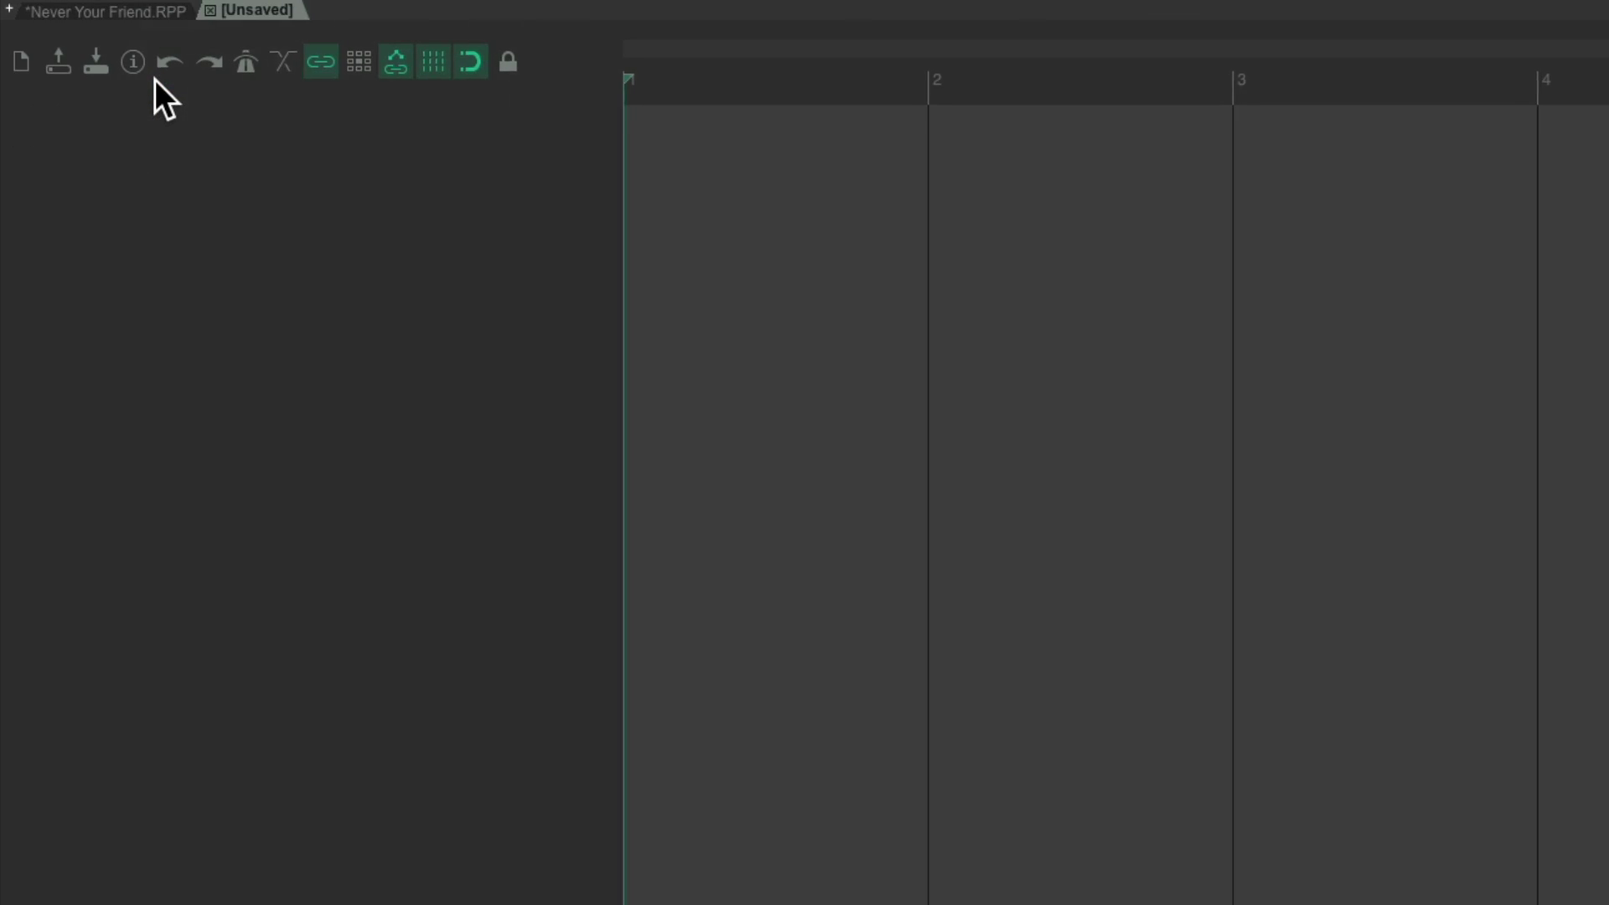
{"action": "double_click", "coordinate": [352, 350]}
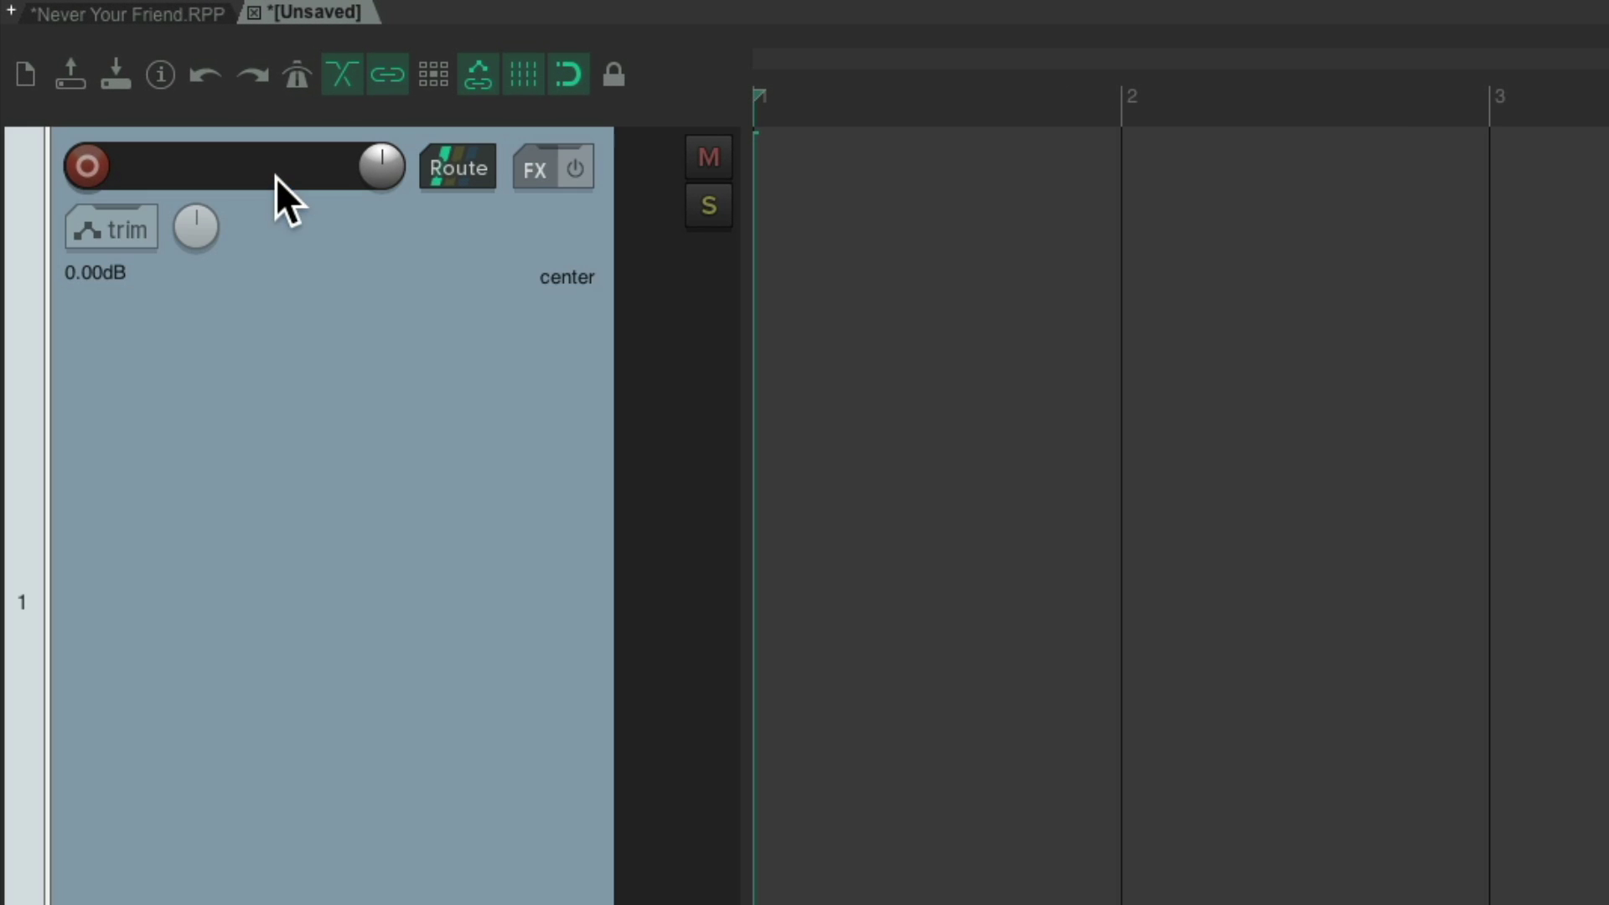
{"action": "double_click", "coordinate": [275, 177]}
{"action": "type", "text": "Final Mix"}
{"action": "key", "text": "Return"}
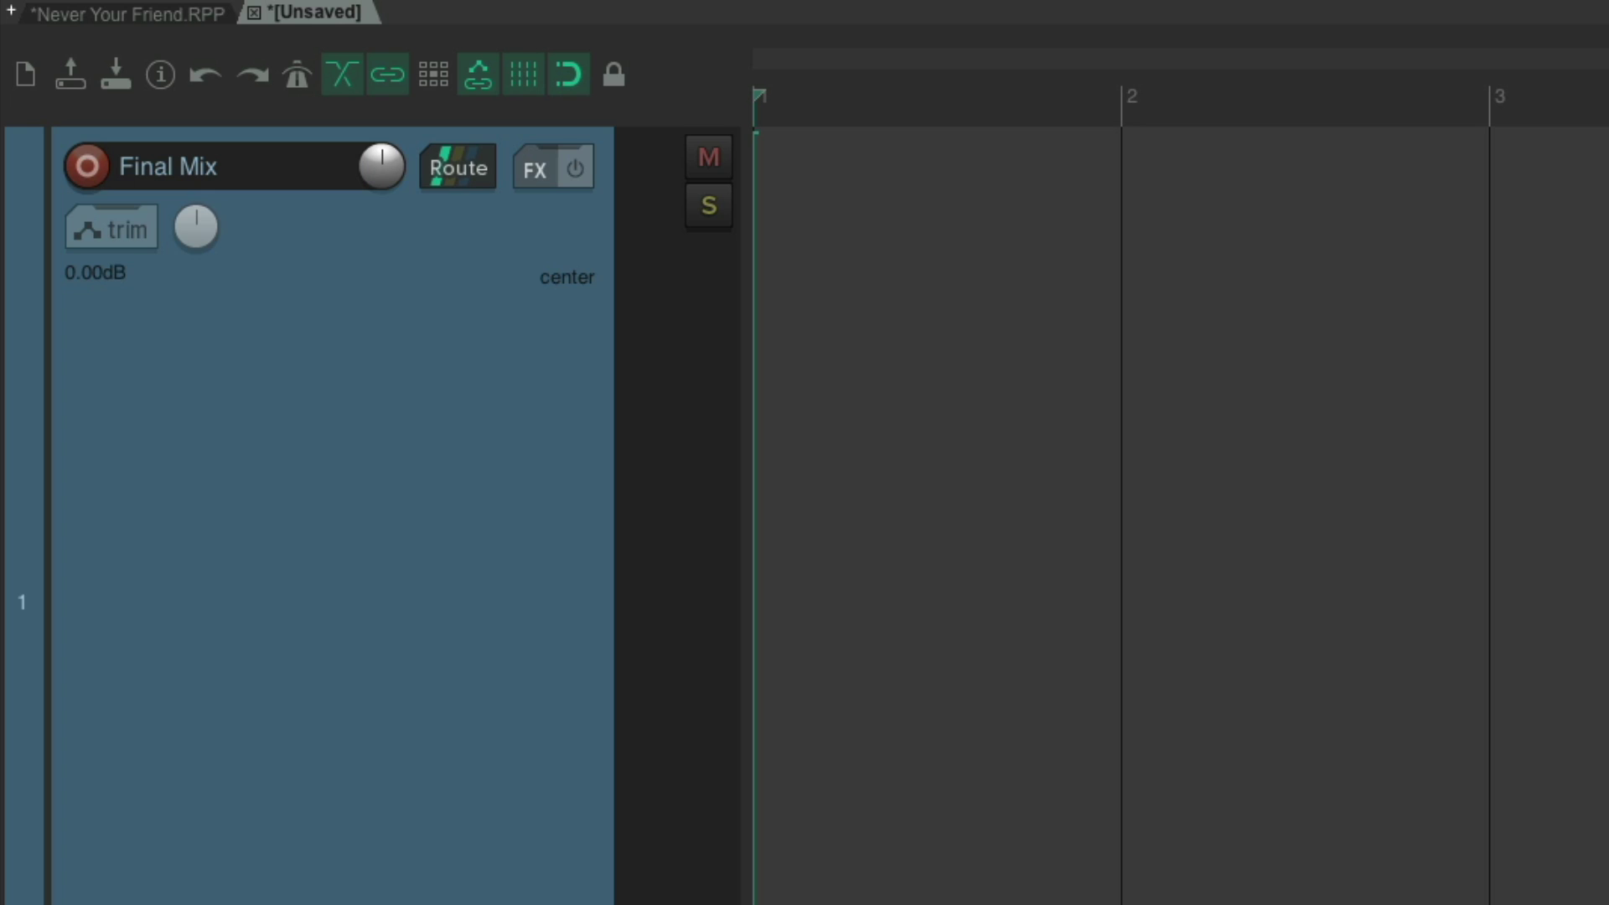
- Record-arm Final Mix on stereo Loopback Input 1/2 with input monitoring off
{"action": "left_click", "coordinate": [88, 167]}
{"action": "left_click", "coordinate": [337, 288]}
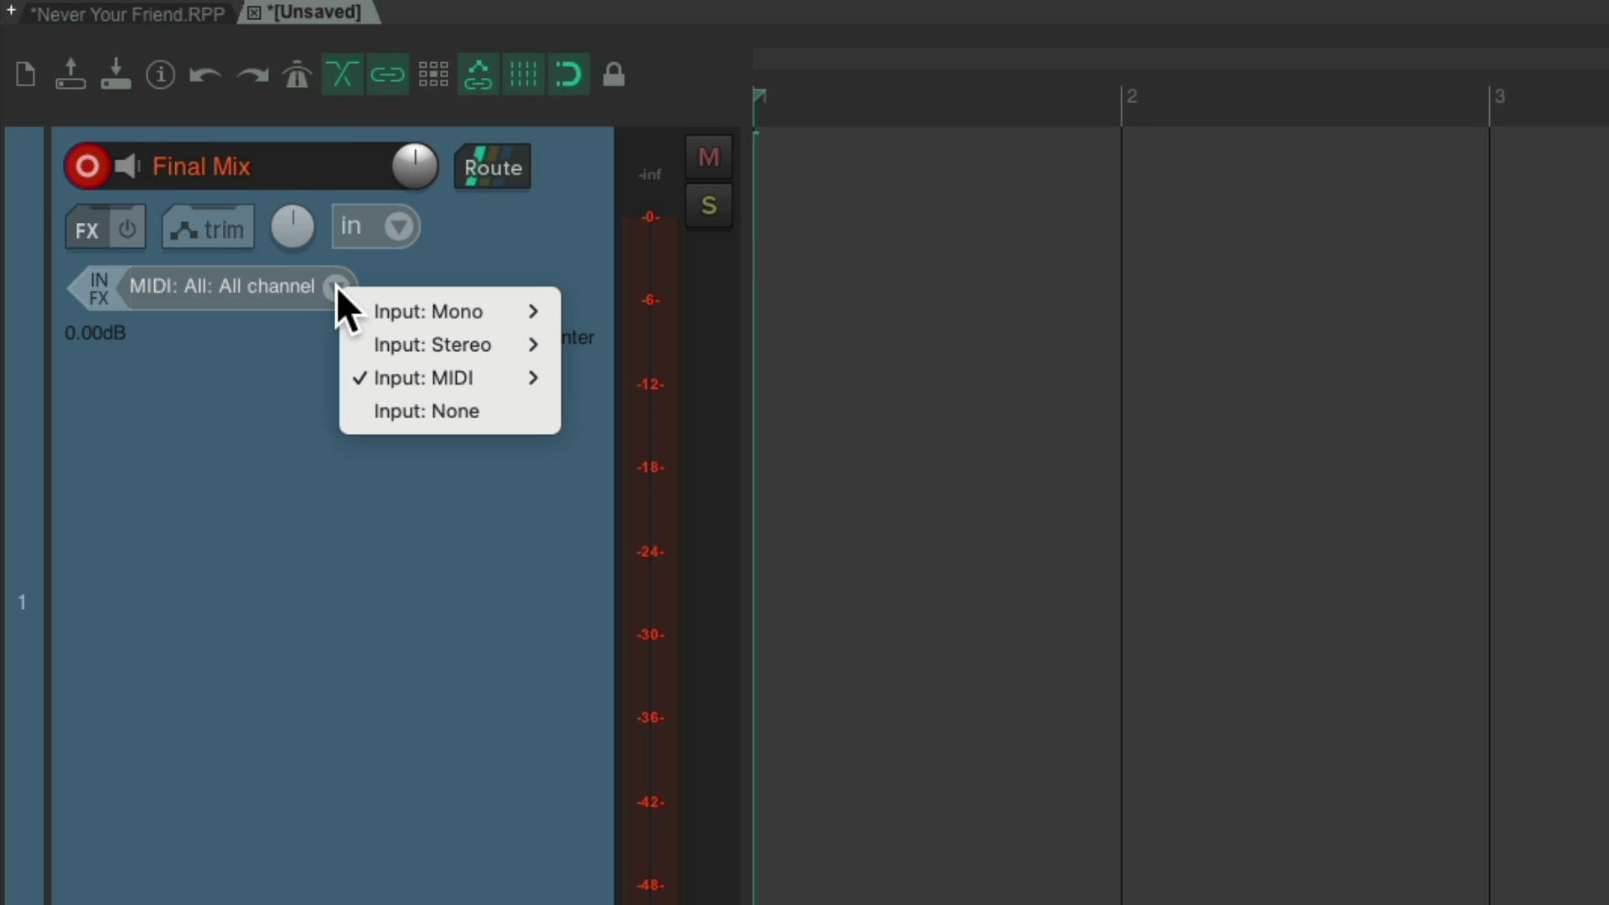
{"action": "mouse_move", "coordinate": [360, 337]}
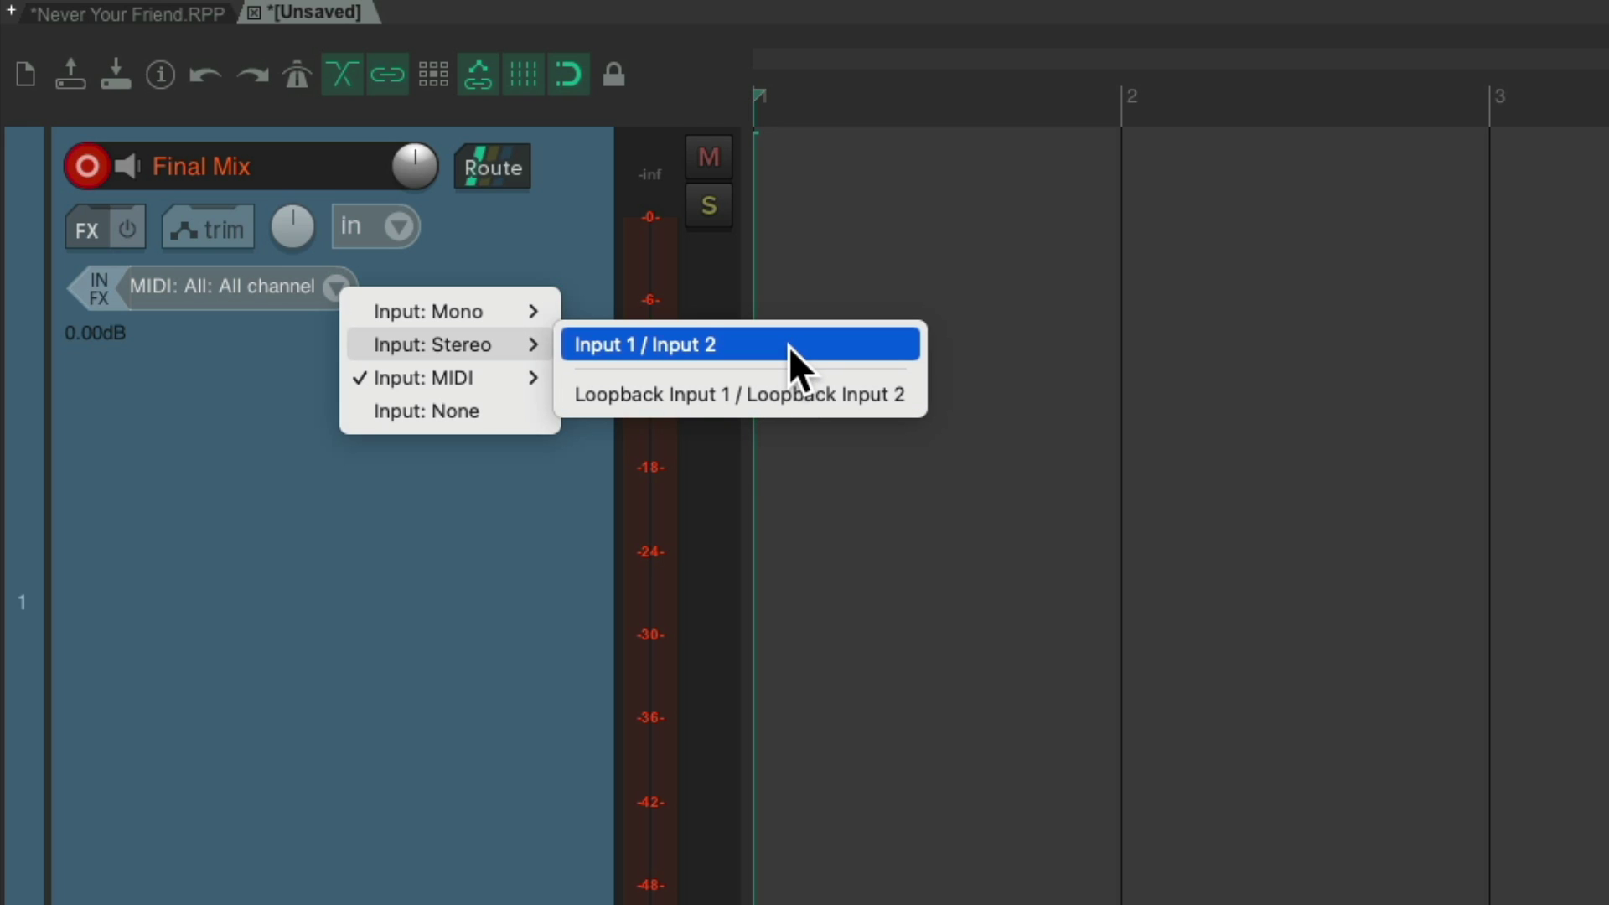
{"action": "left_click", "coordinate": [798, 395]}
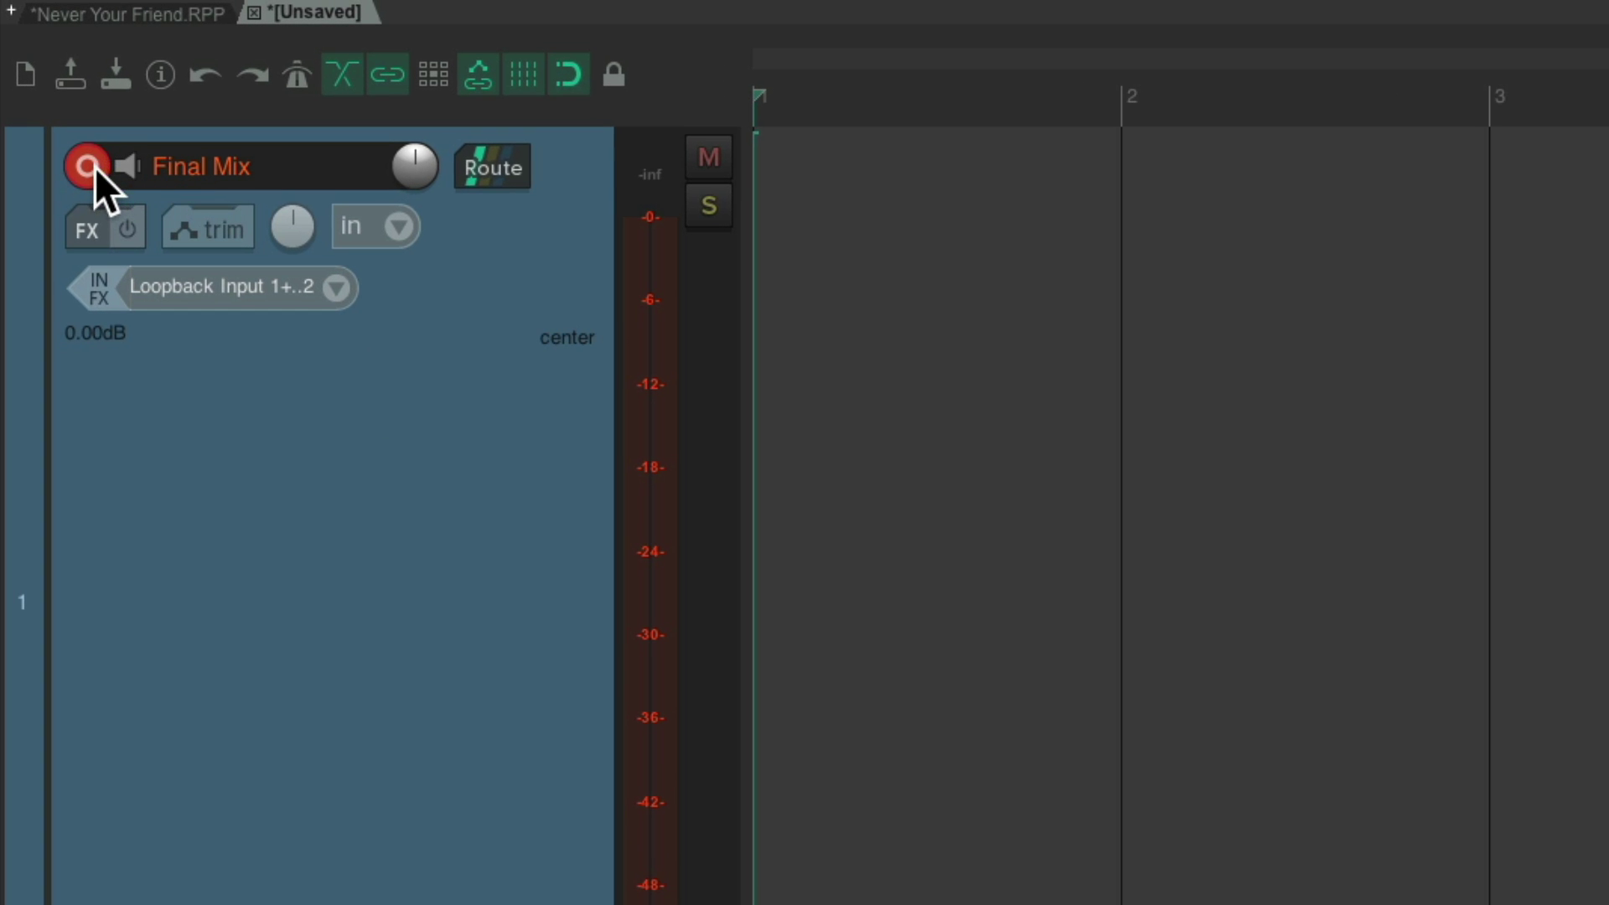
{"action": "right_click", "coordinate": [94, 168]}
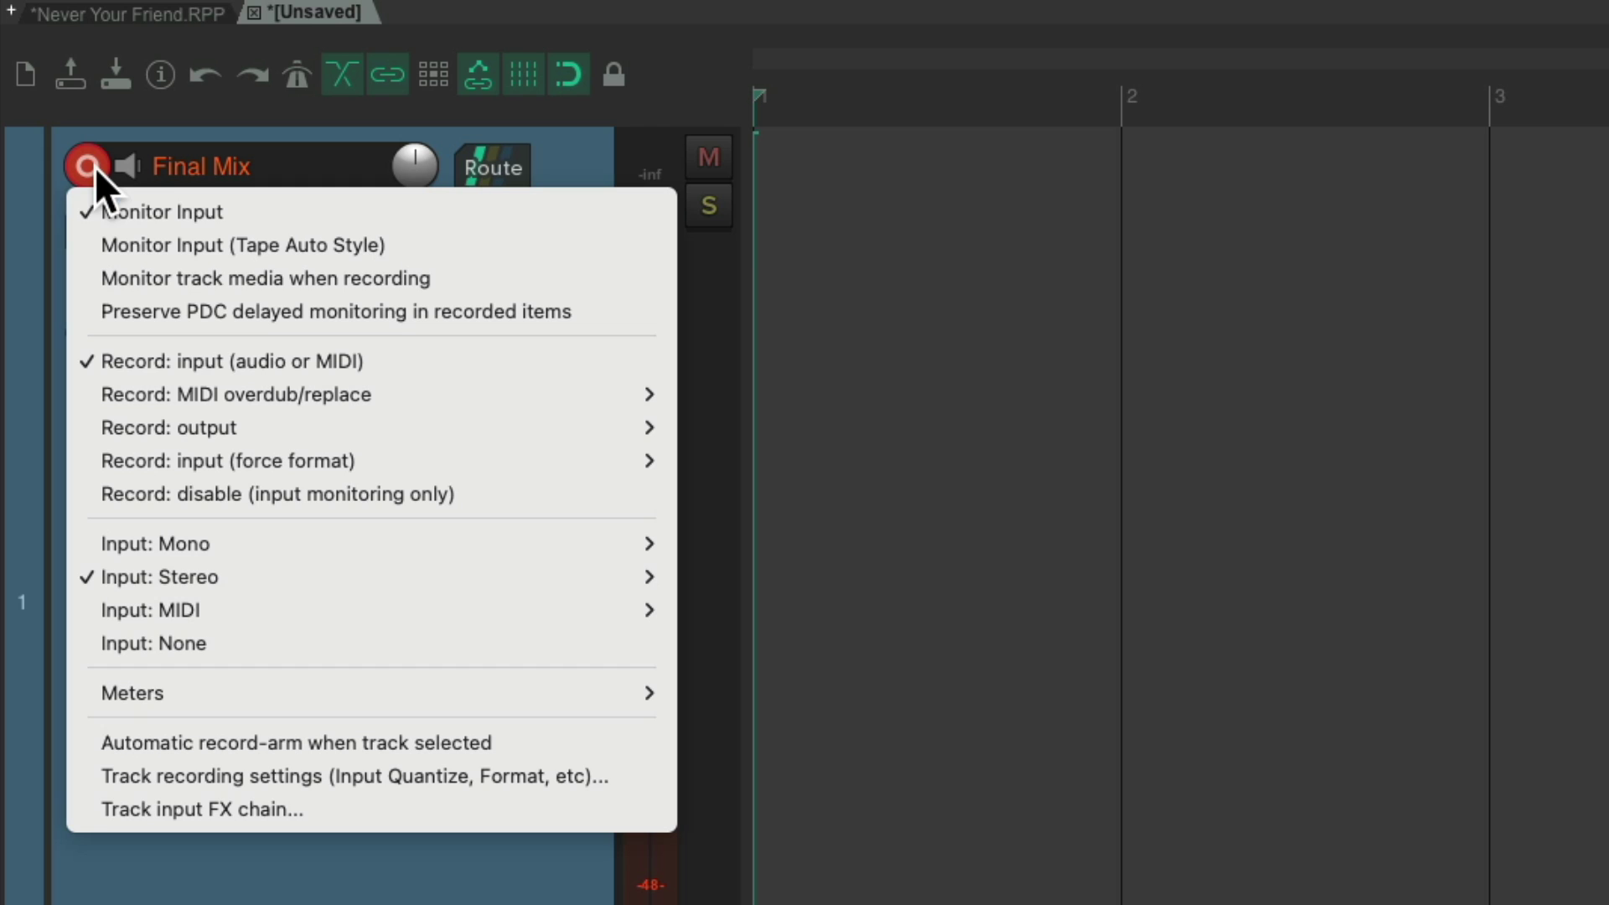
{"action": "left_click", "coordinate": [92, 211]}
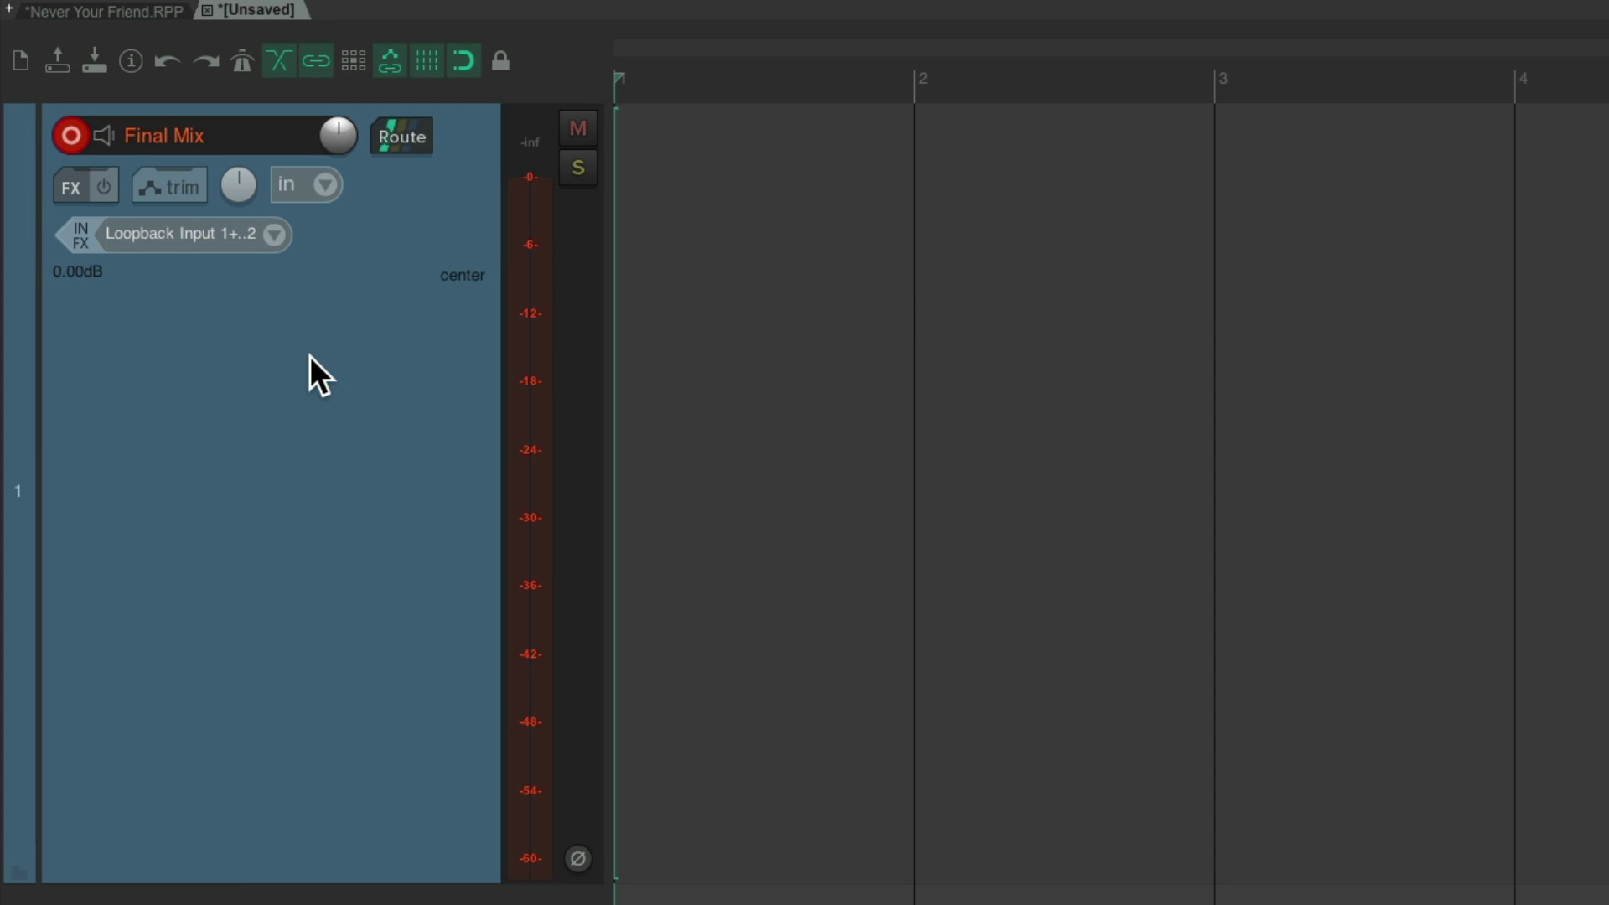
- Record the song's playback into Final Mix as the take Final Mix-03.wav
{"action": "key", "text": "ctrl+r"}
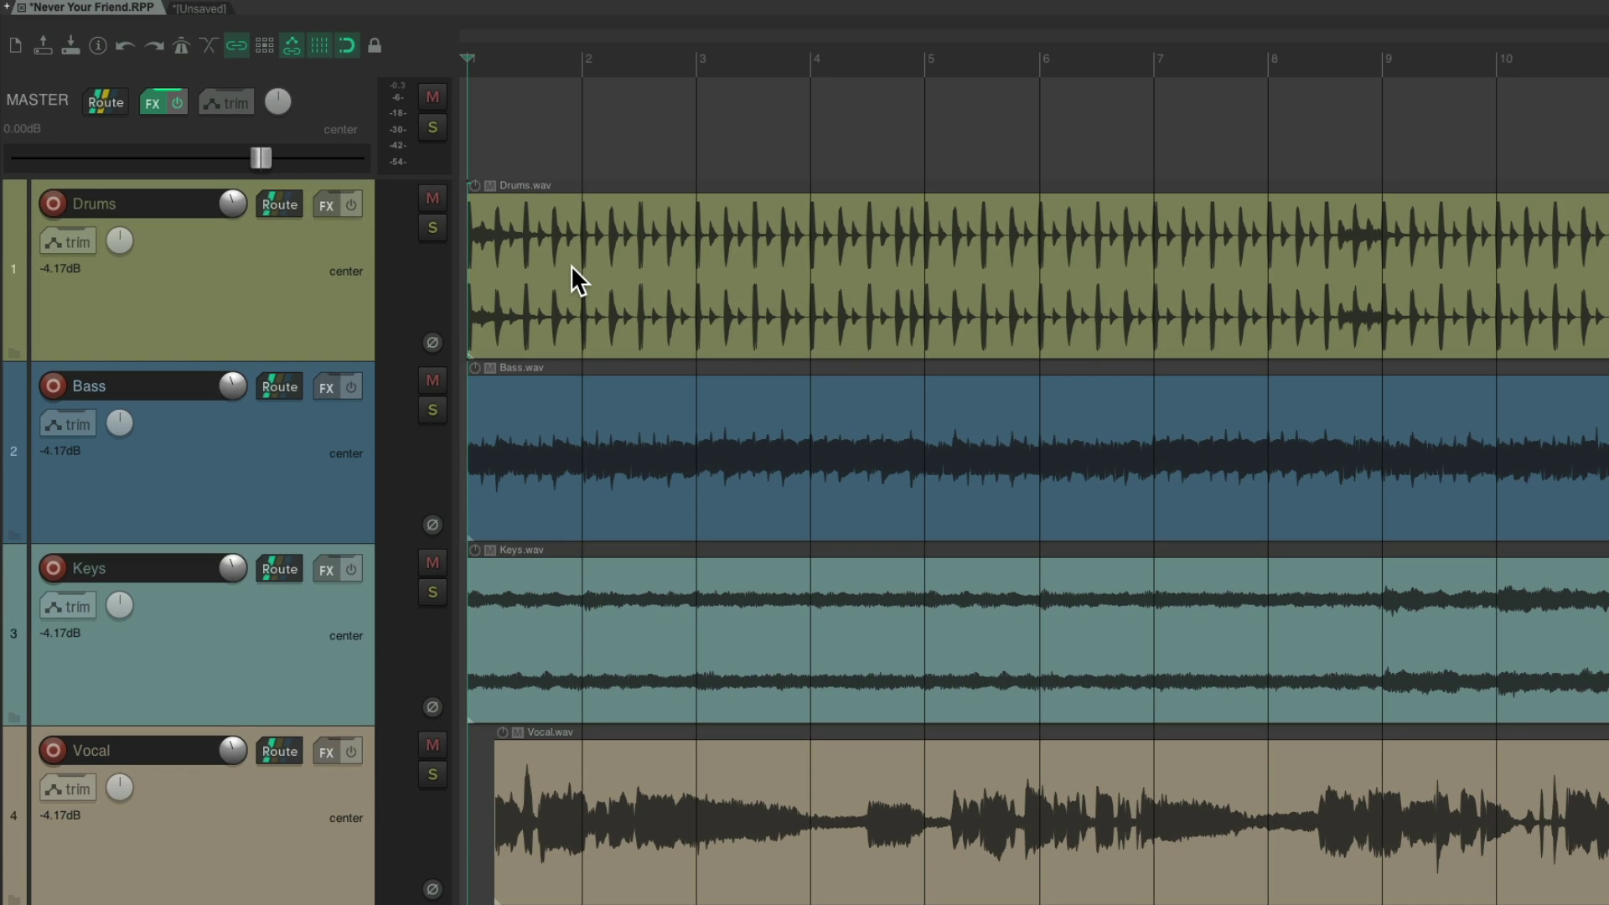
{"action": "key", "text": "space"}
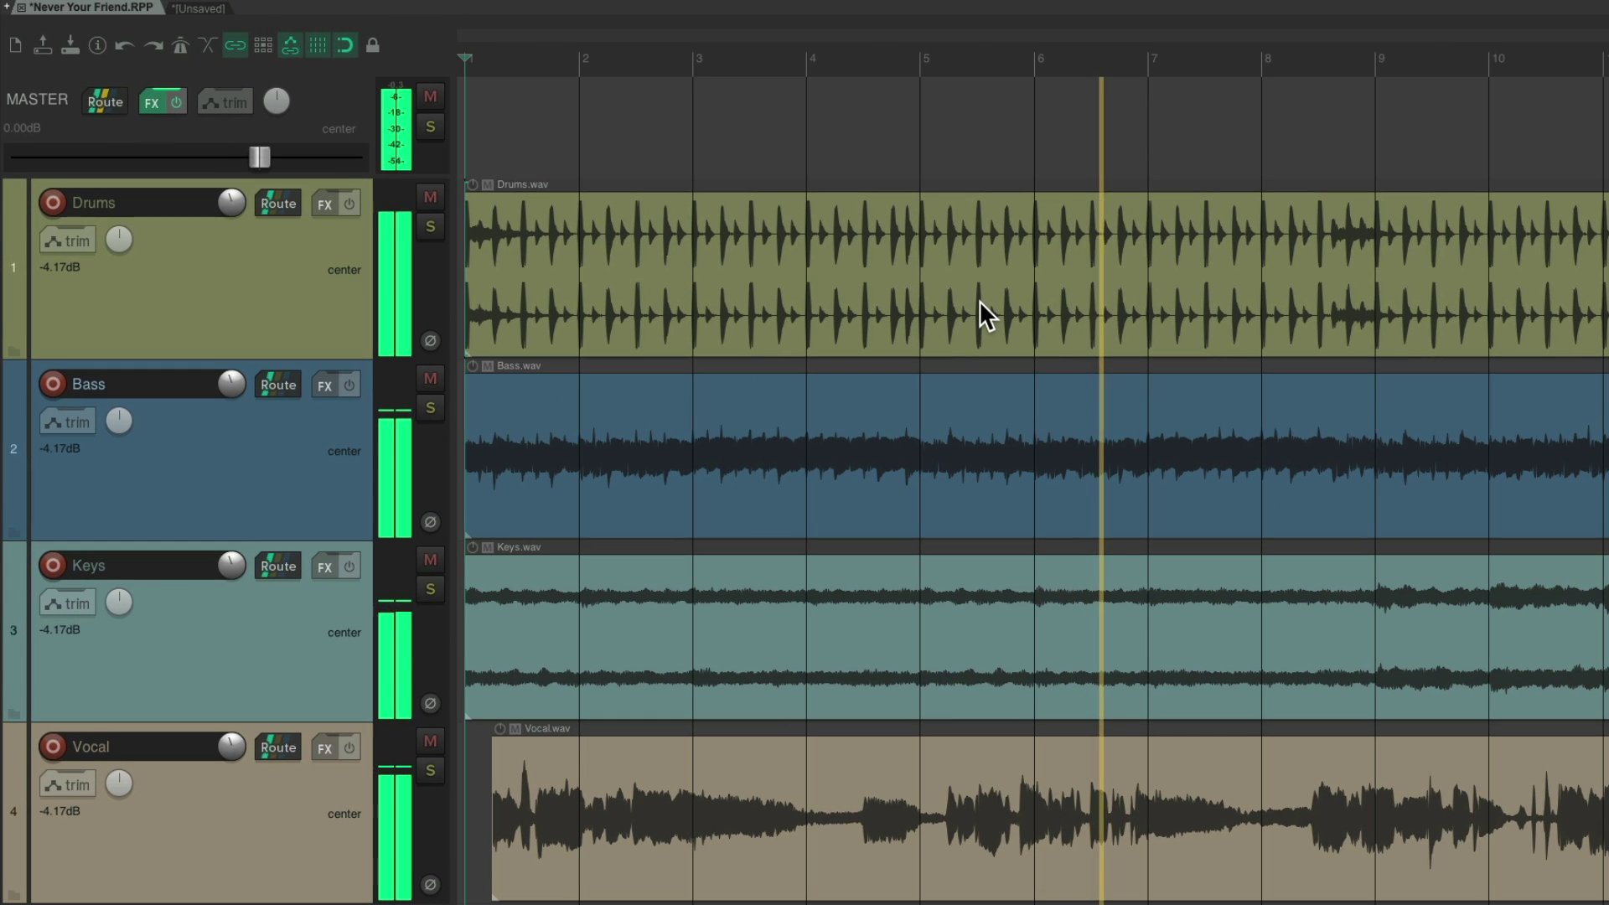
{"action": "key", "text": "space"}
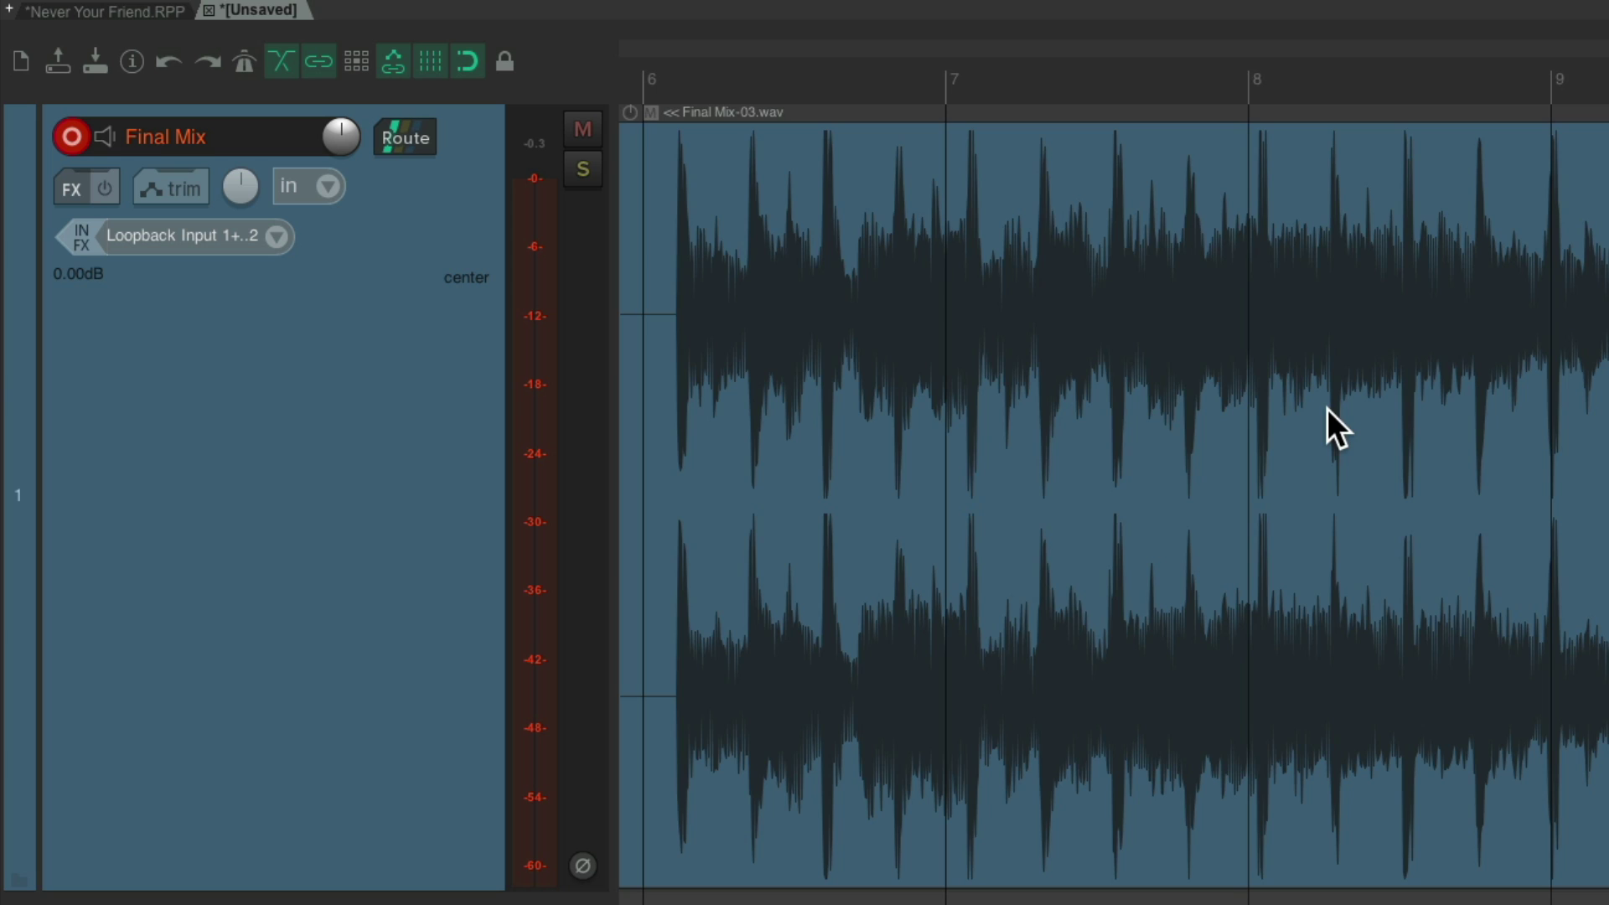
{"action": "left_click", "coordinate": [662, 83]}
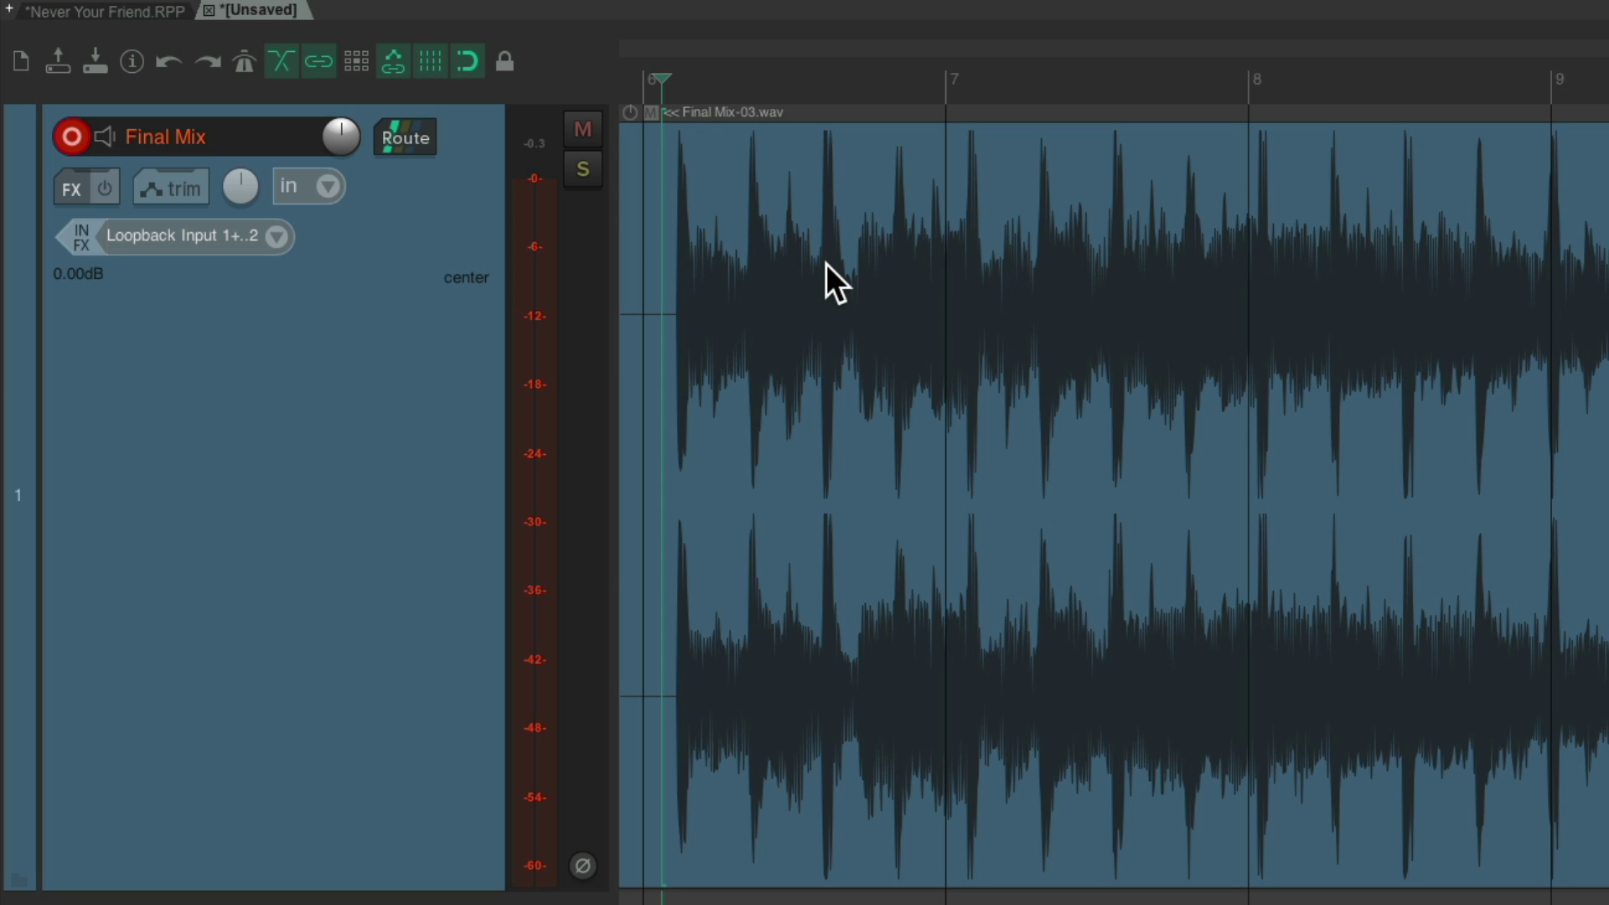
{"action": "key", "text": "space"}
- Undo the Final Mix take and rename the recording track to Drums
{"action": "key", "text": "ctrl+z"}
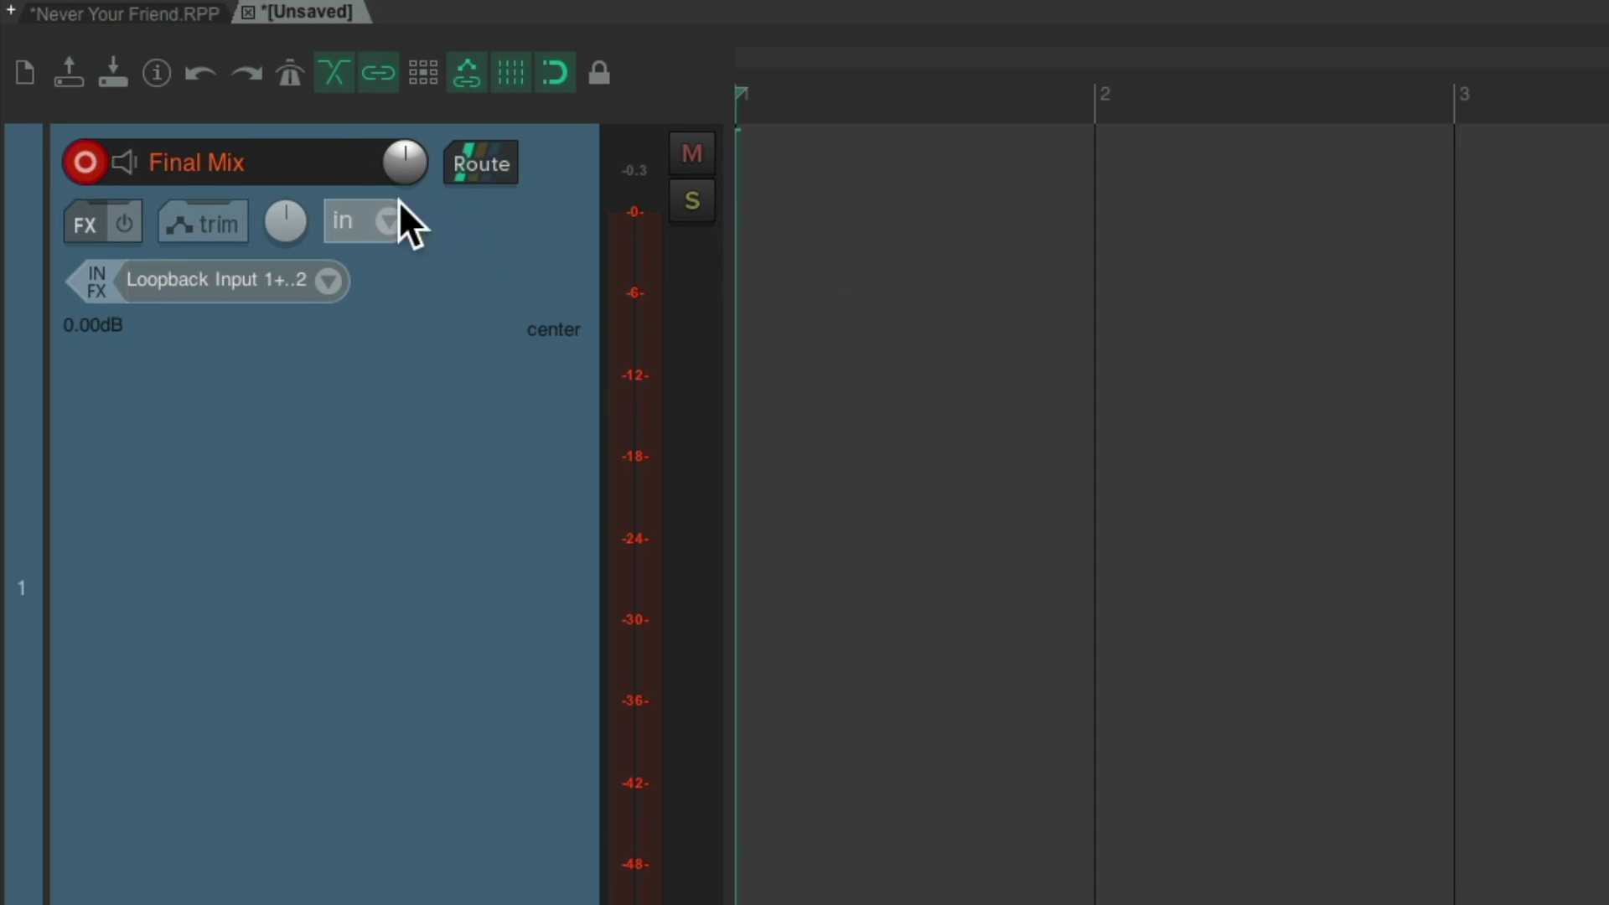
{"action": "double_click", "coordinate": [256, 139]}
{"action": "type", "text": "Drums"}
{"action": "key", "text": "Return"}
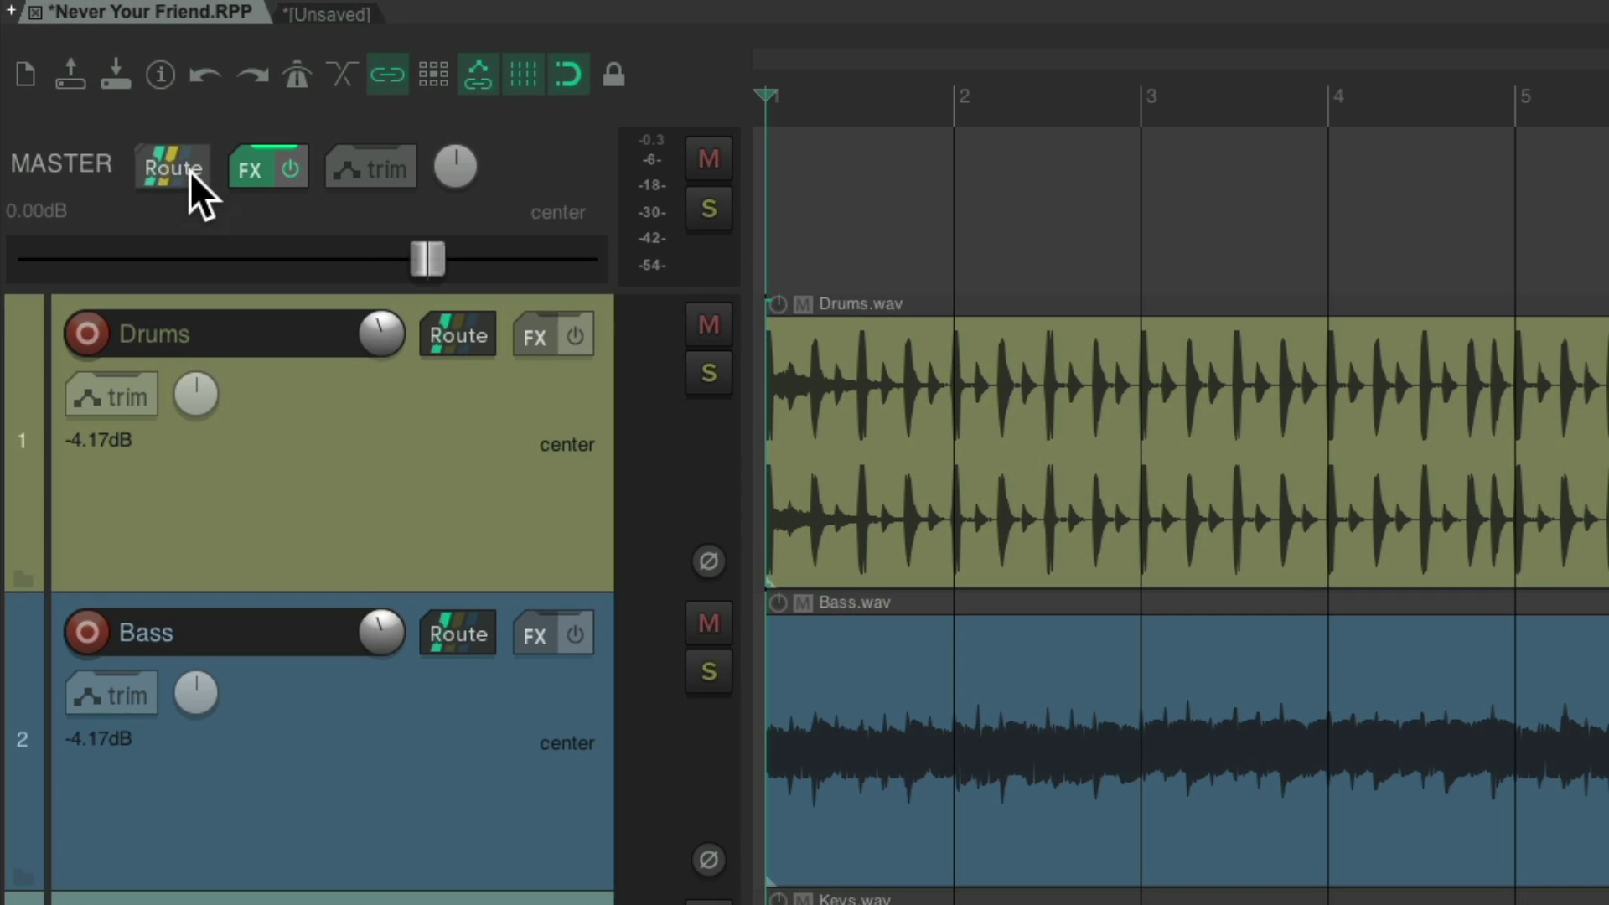
- Remove the Loopback Output 1 / Loopback Output 2 hardware output from the master track
{"action": "left_click", "coordinate": [111, 108]}
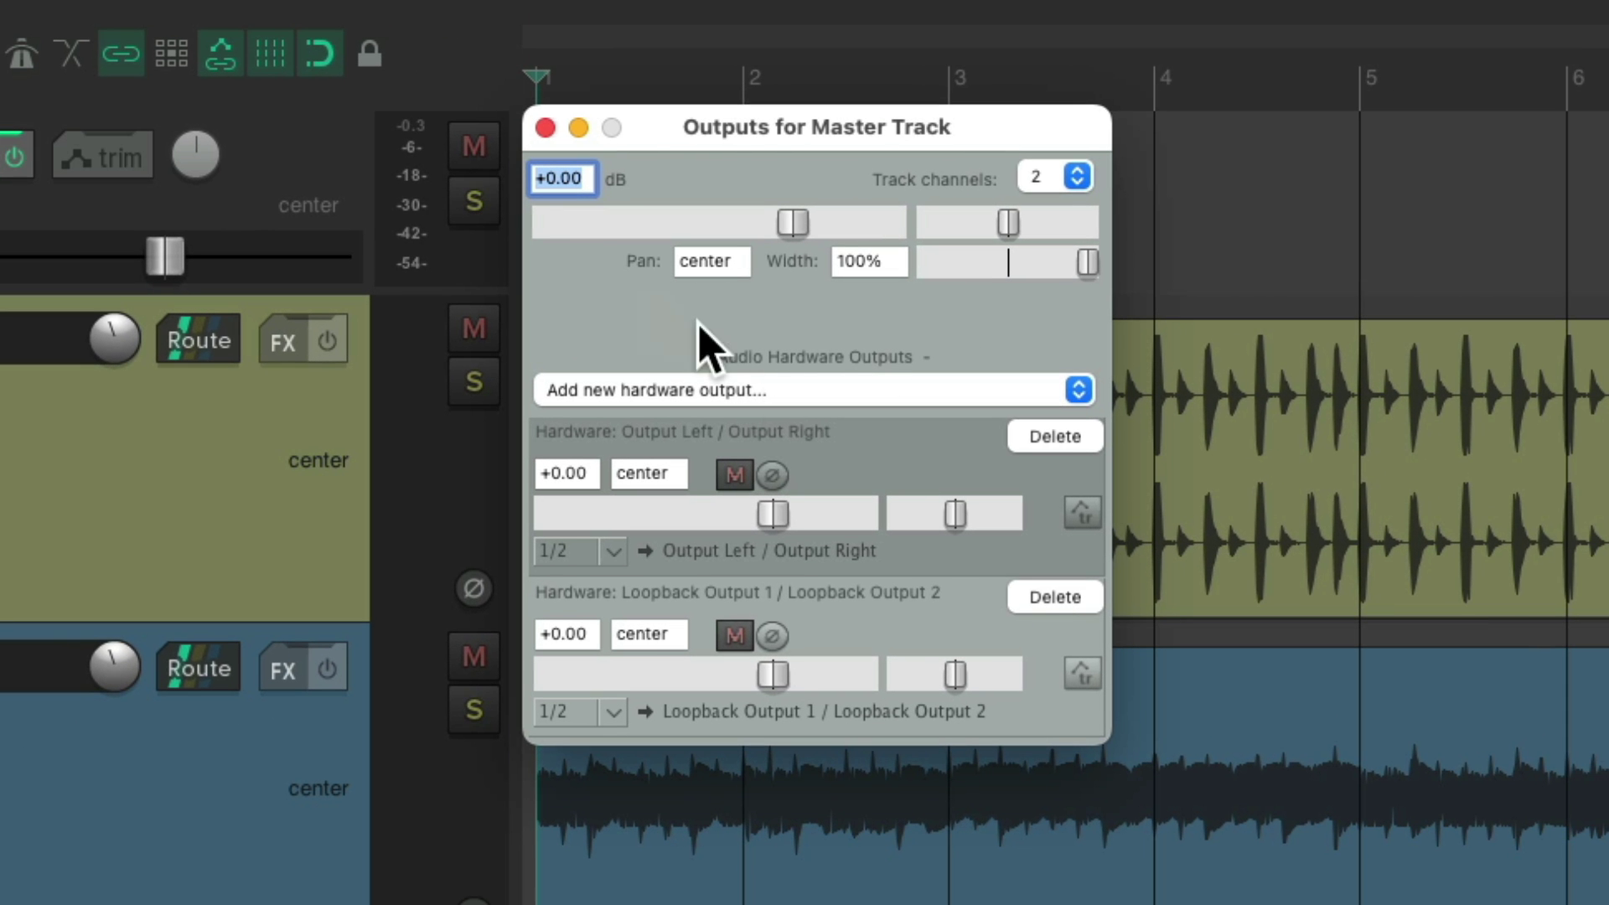
{"action": "left_click", "coordinate": [1053, 597]}
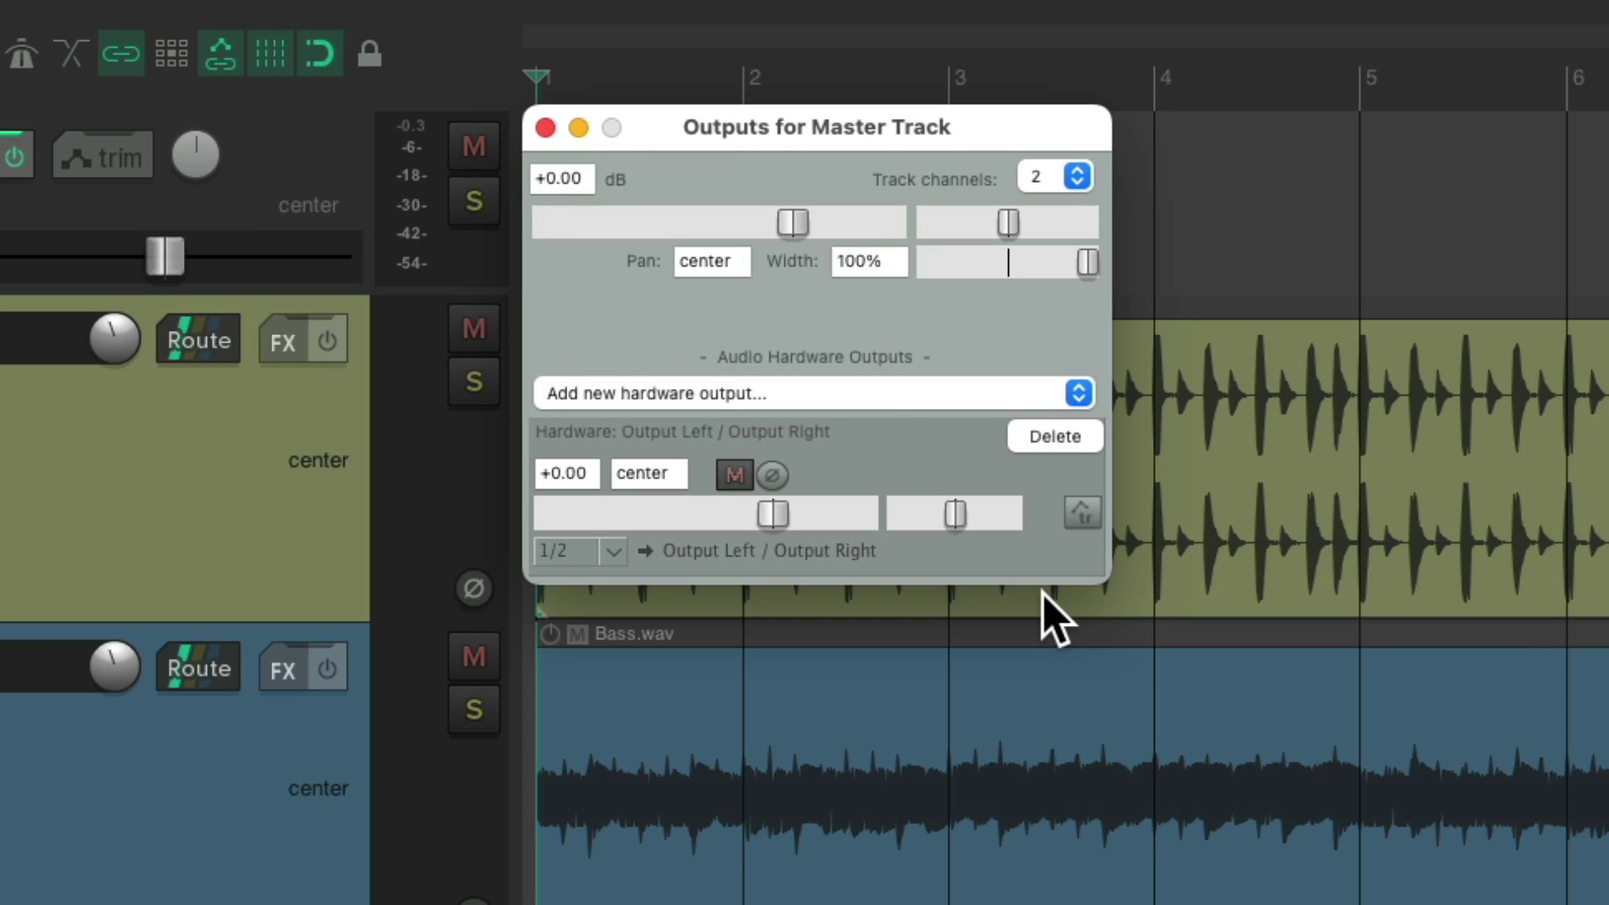
{"action": "left_click", "coordinate": [545, 127]}
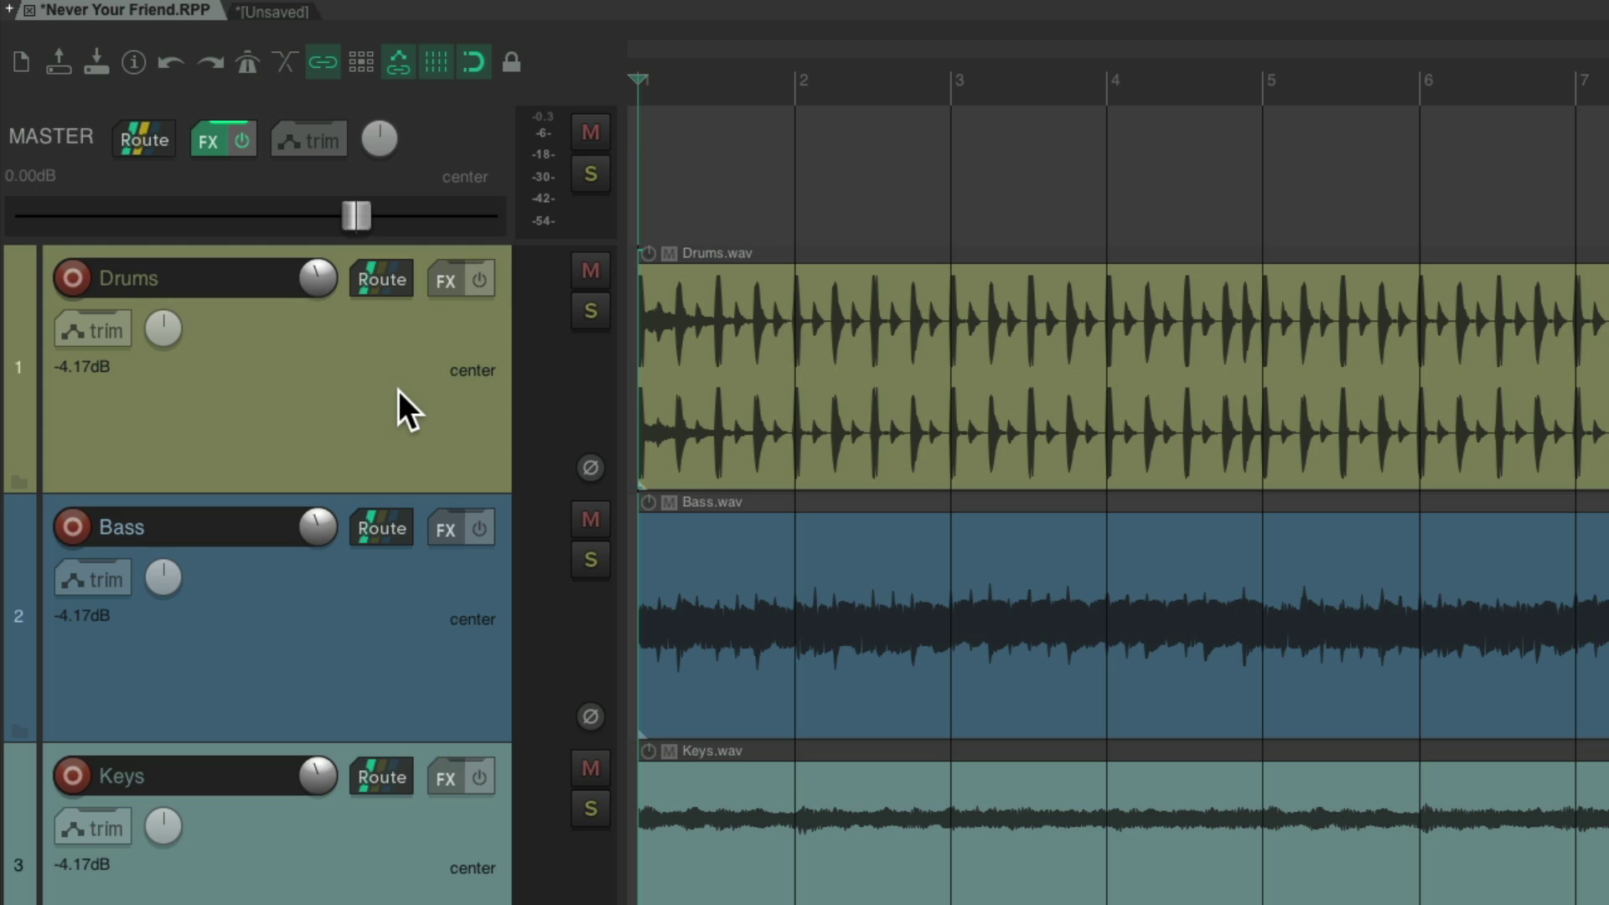
- Add Loopback Output 1 / Loopback Output 2 as a hardware output on the Drums track
{"action": "left_click", "coordinate": [392, 278]}
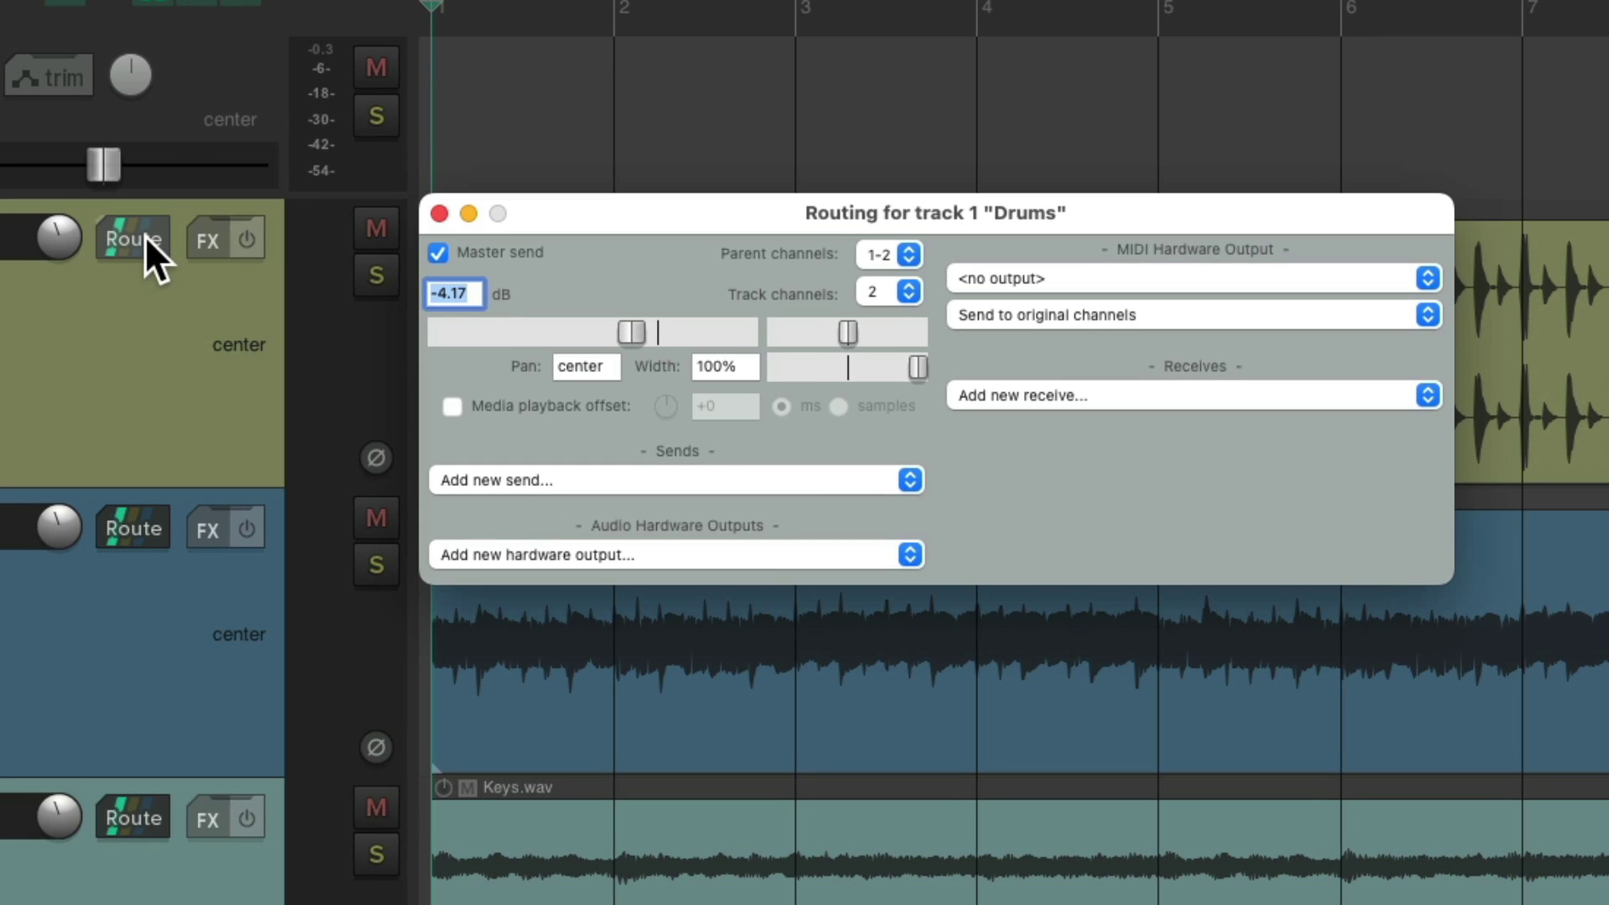
{"action": "left_click", "coordinate": [713, 552]}
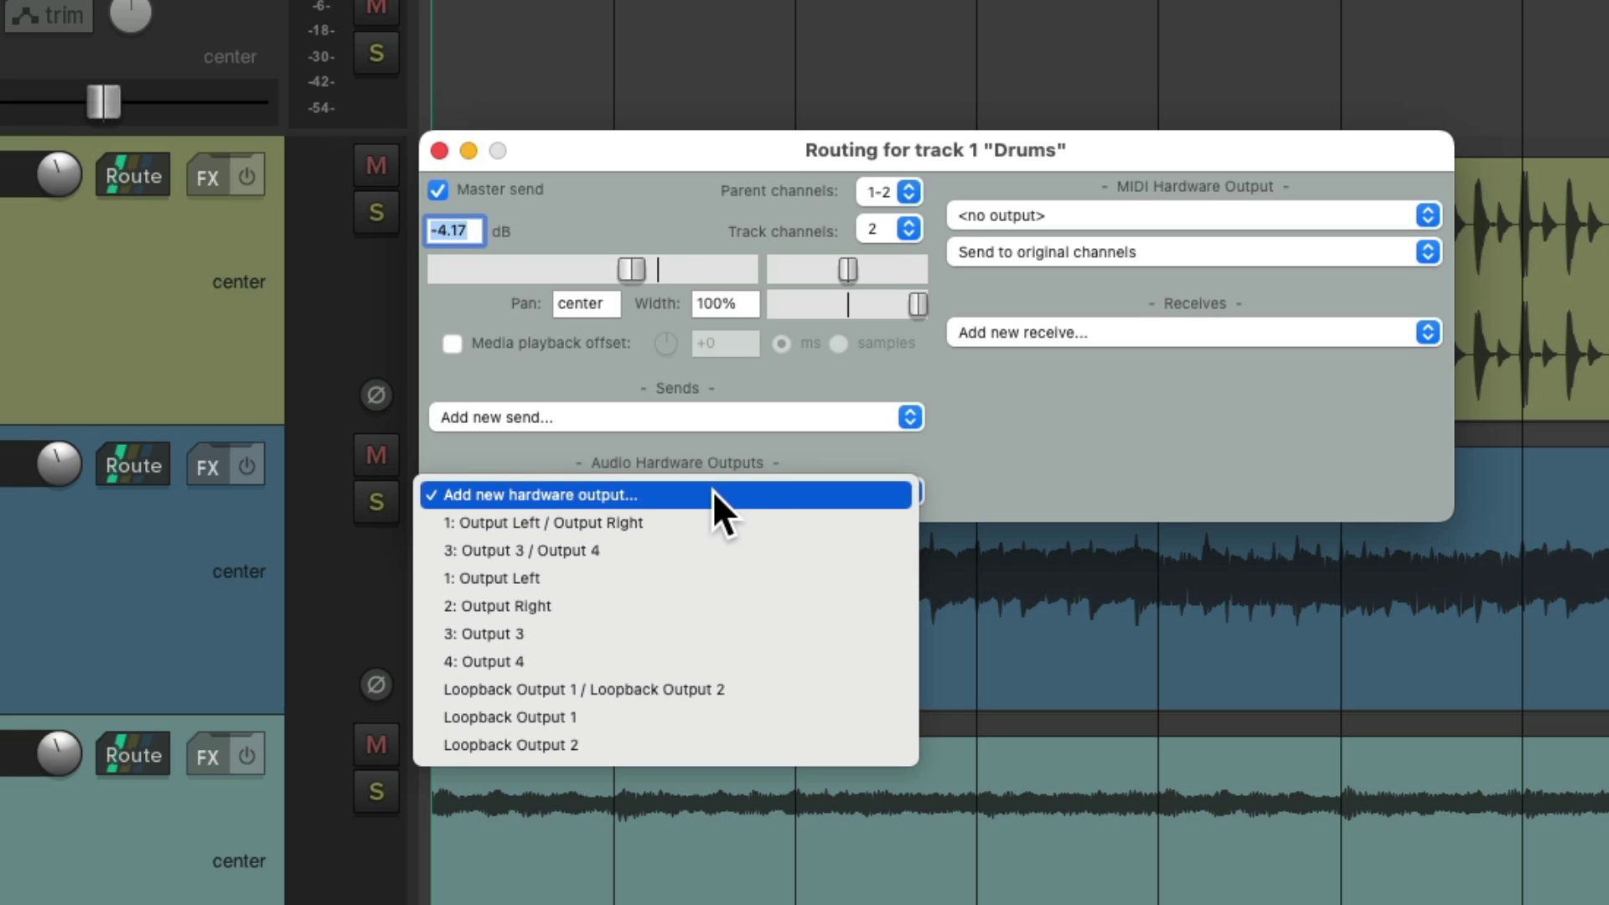
{"action": "left_click", "coordinate": [801, 681]}
{"action": "left_click", "coordinate": [801, 677]}
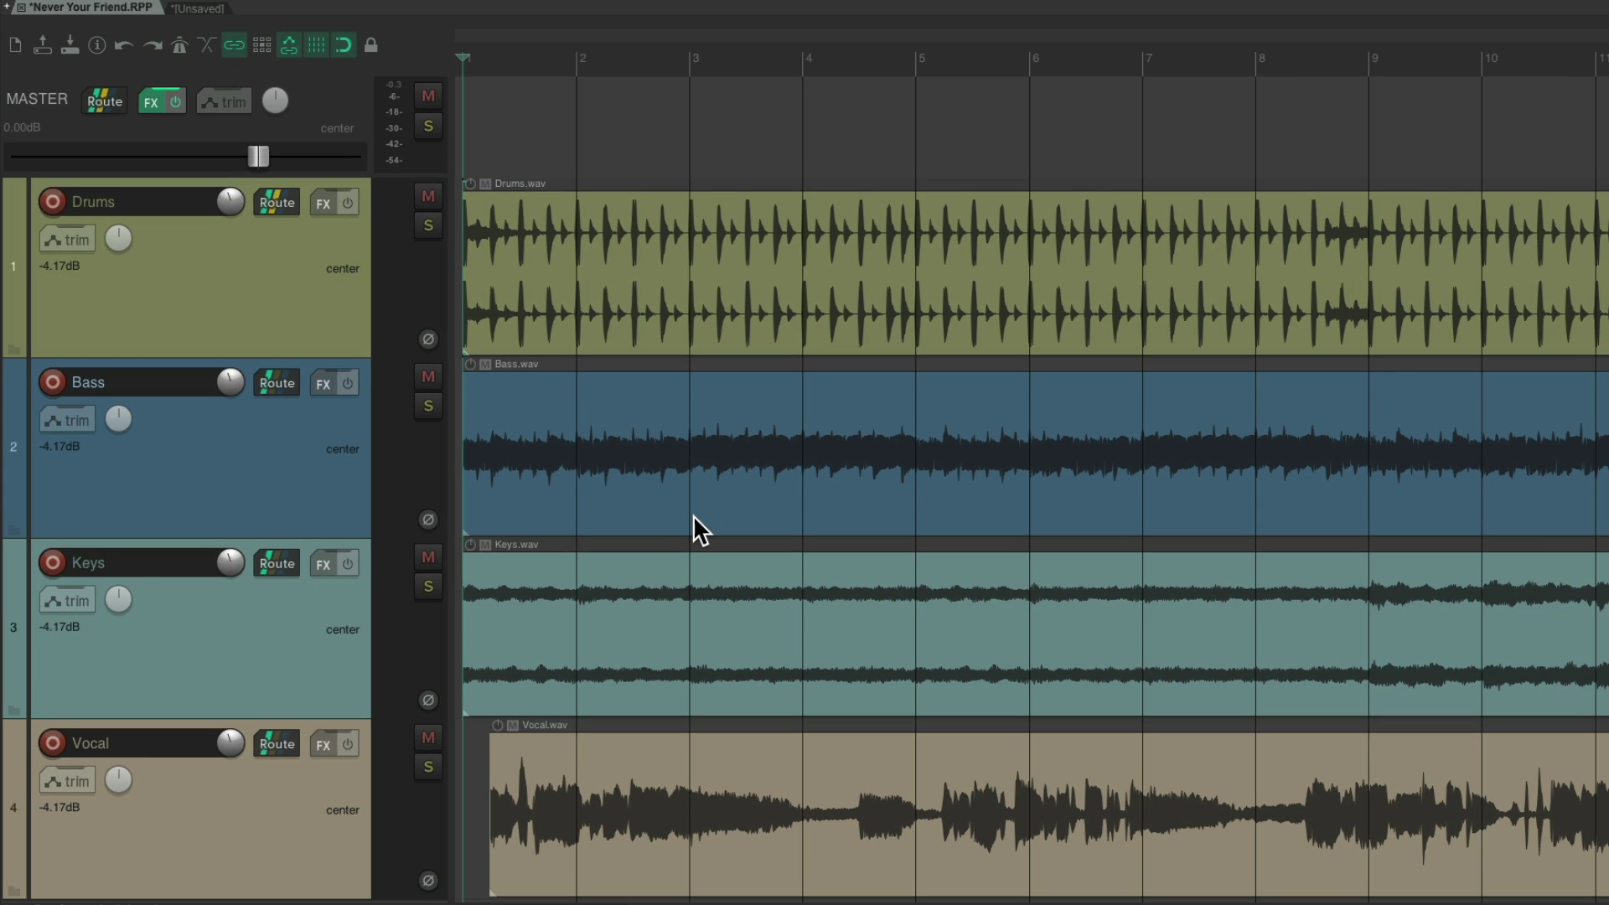
- Record a drums-only take, Drums-02.wav, by playing the Never Your Friend song
{"action": "key", "text": "ctrl+Tab"}
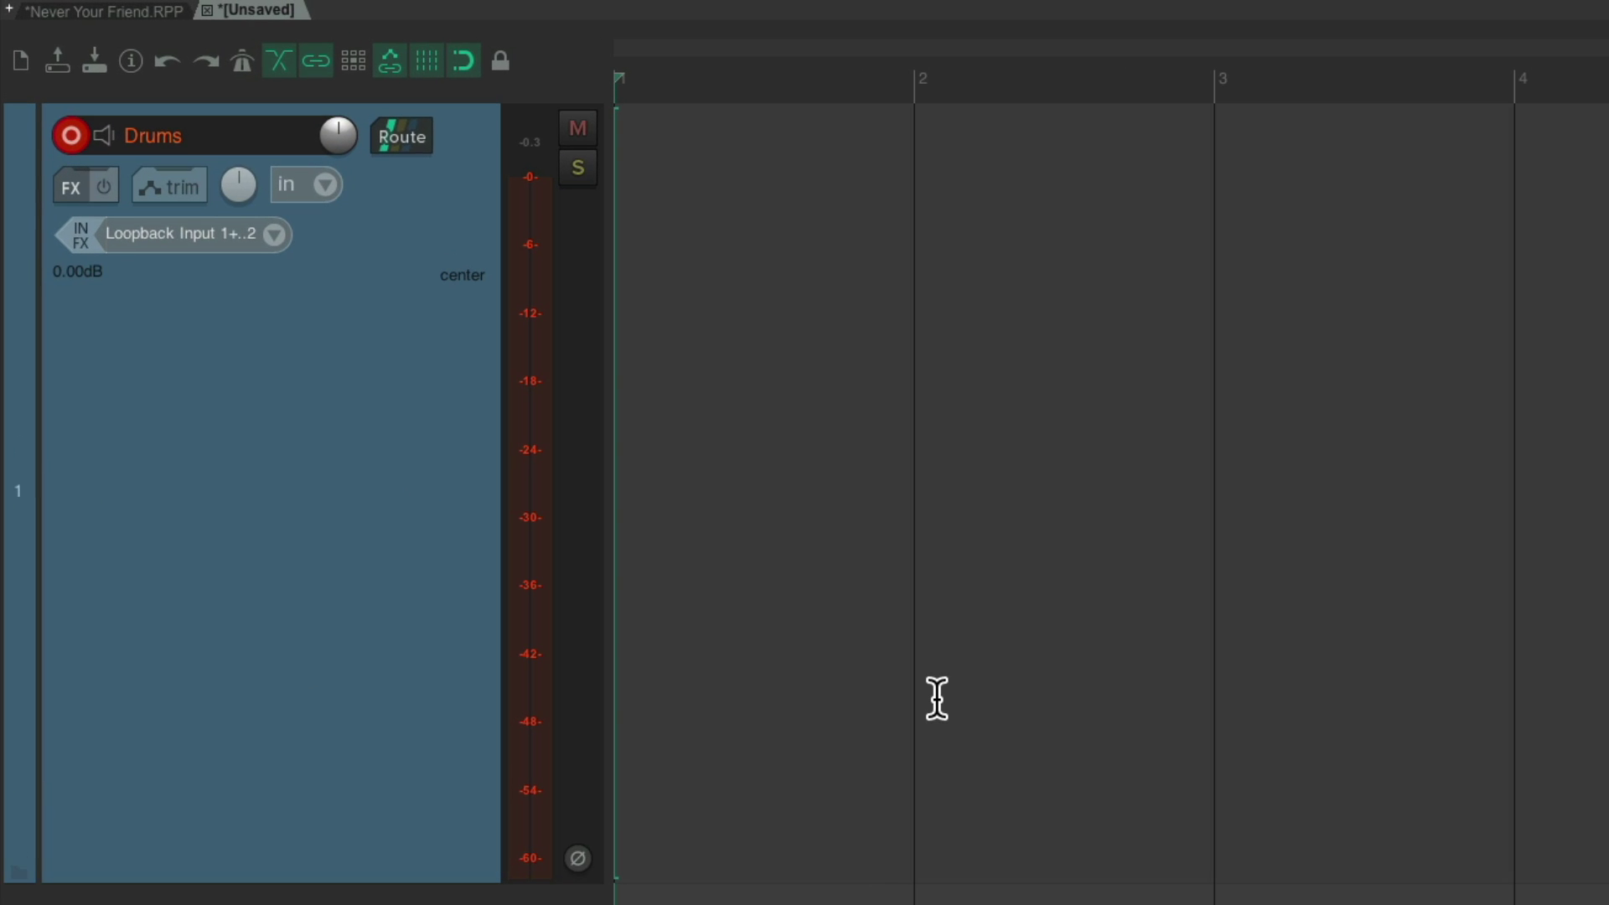
{"action": "key", "text": "ctrl+r"}
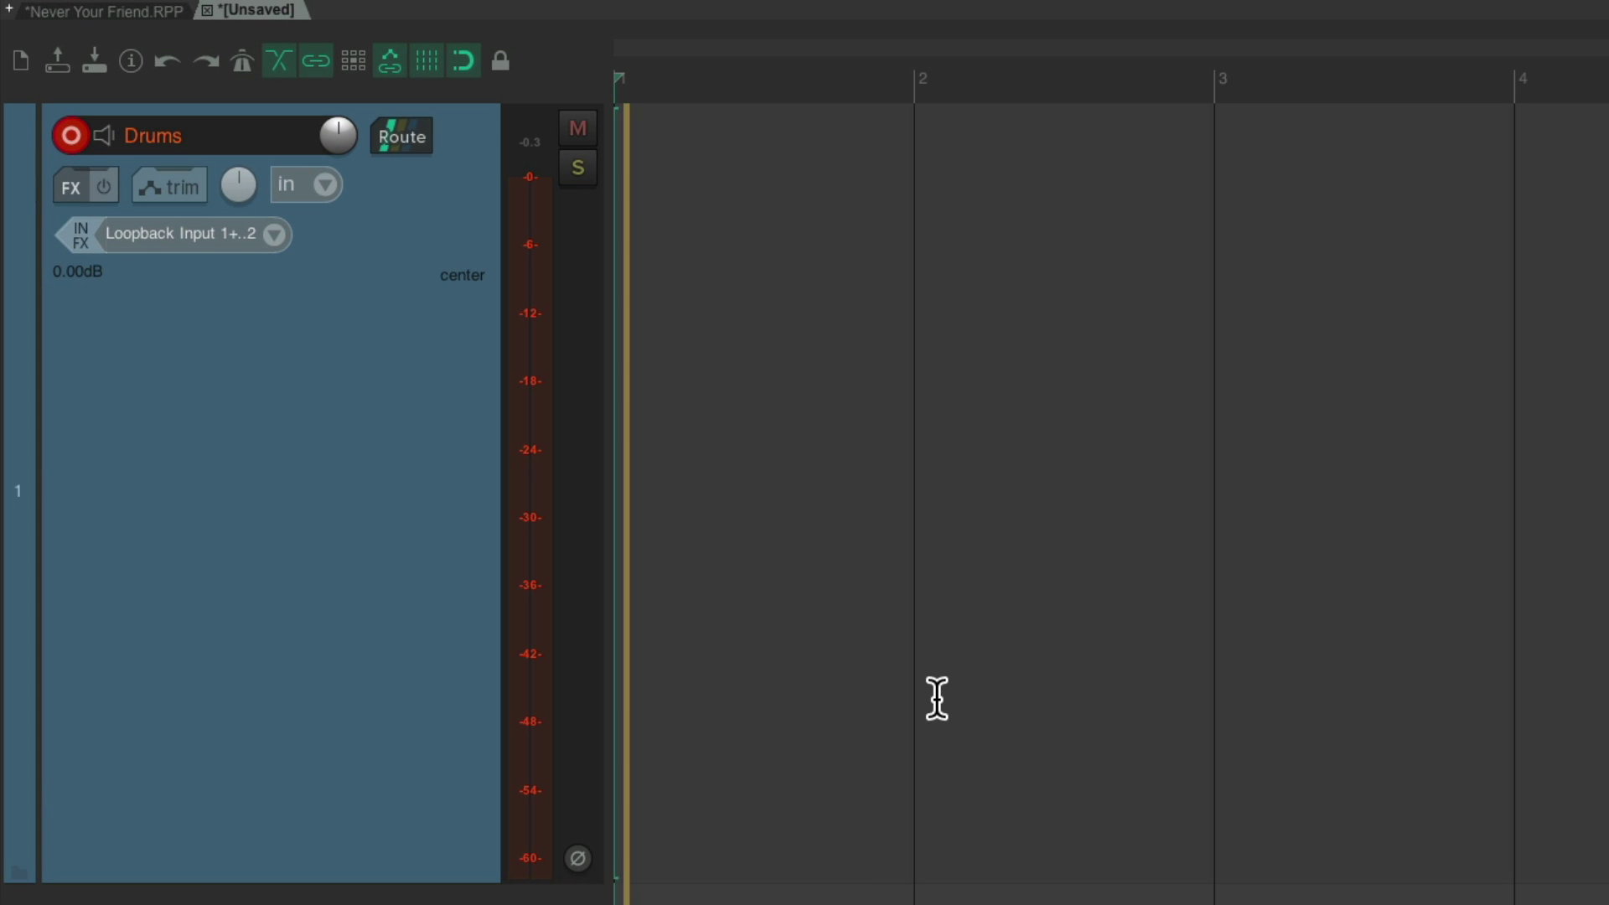
{"action": "key", "text": "ctrl+Tab"}
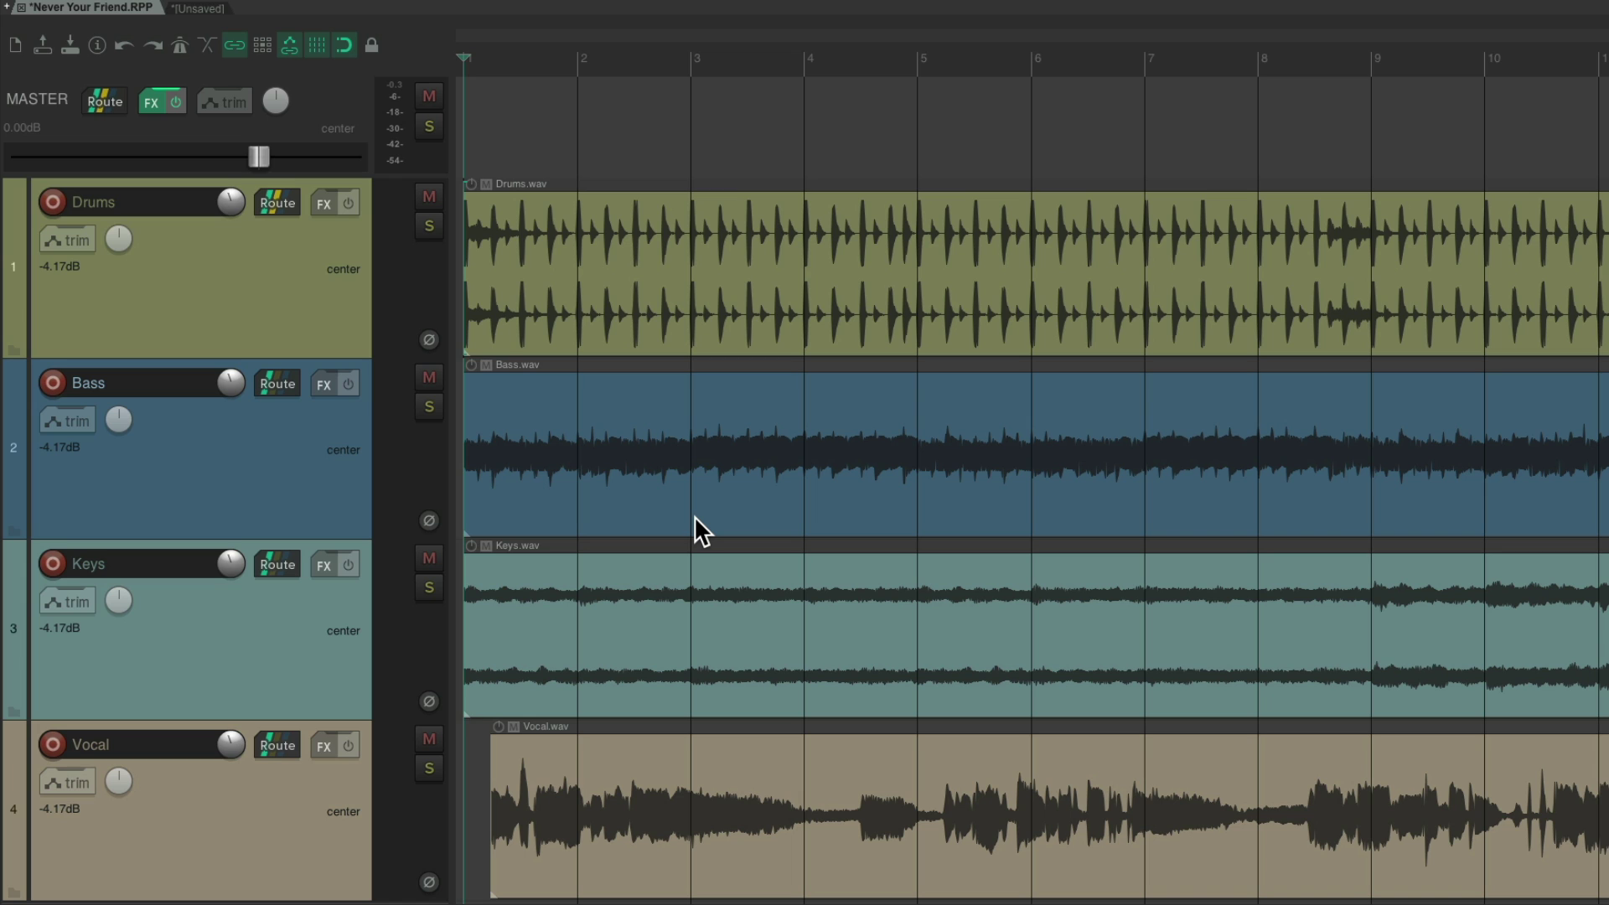
{"action": "key", "text": "space"}
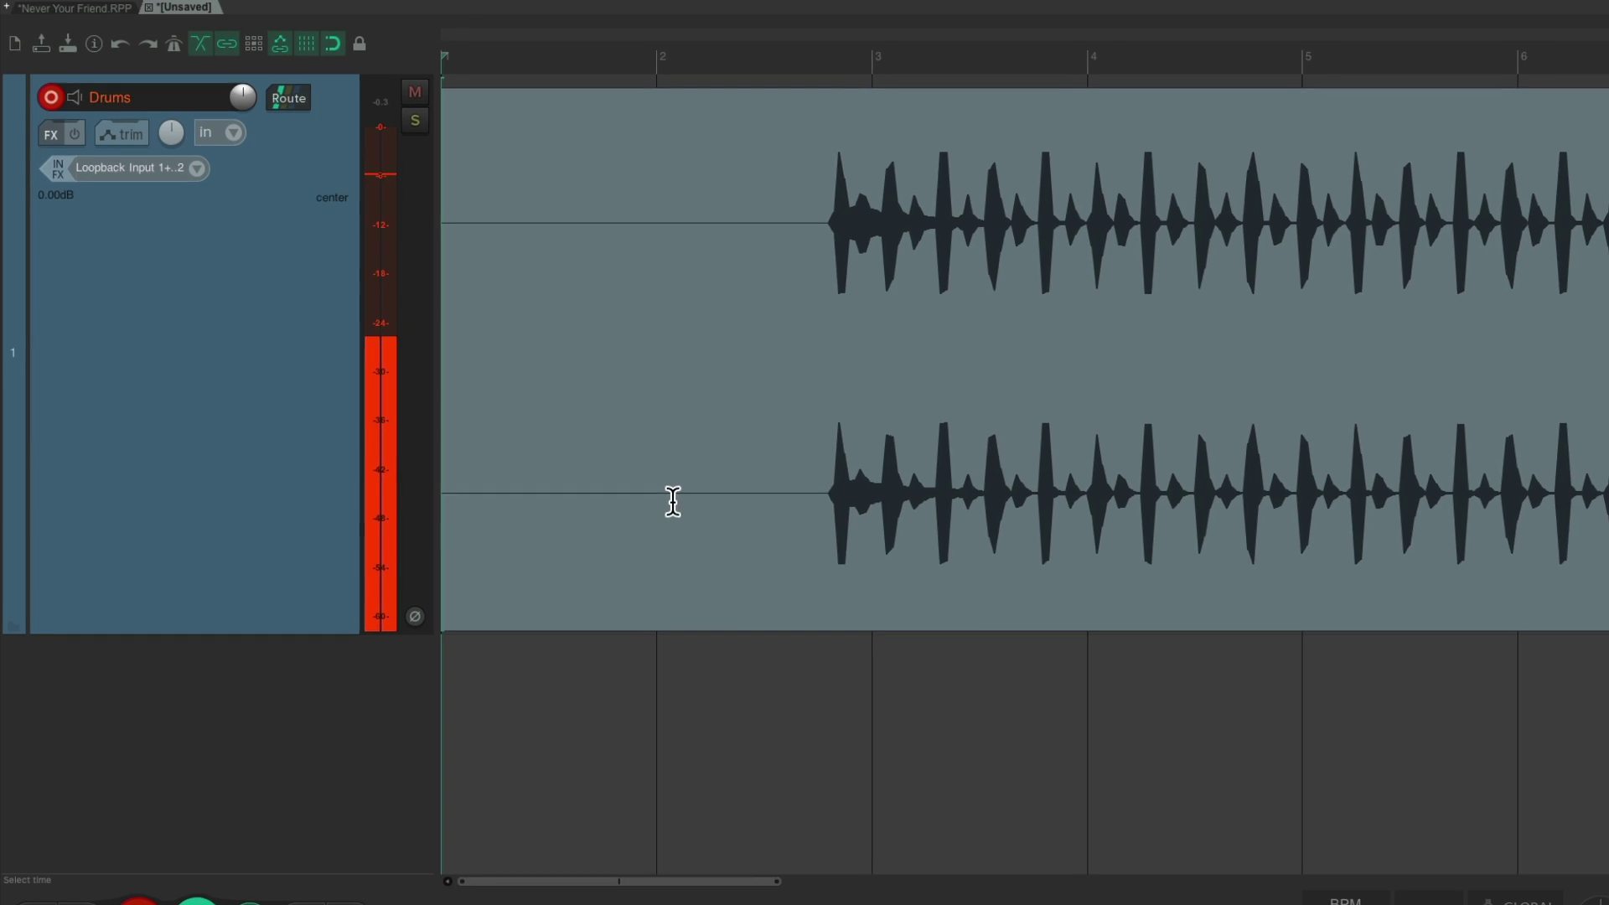
{"action": "key", "text": "space"}
- Listen back to the Drums-02 take from near bar 2, then undo it
{"action": "scroll", "coordinate": [745, 378], "scroll_direction": "right", "scroll_amount": 2}
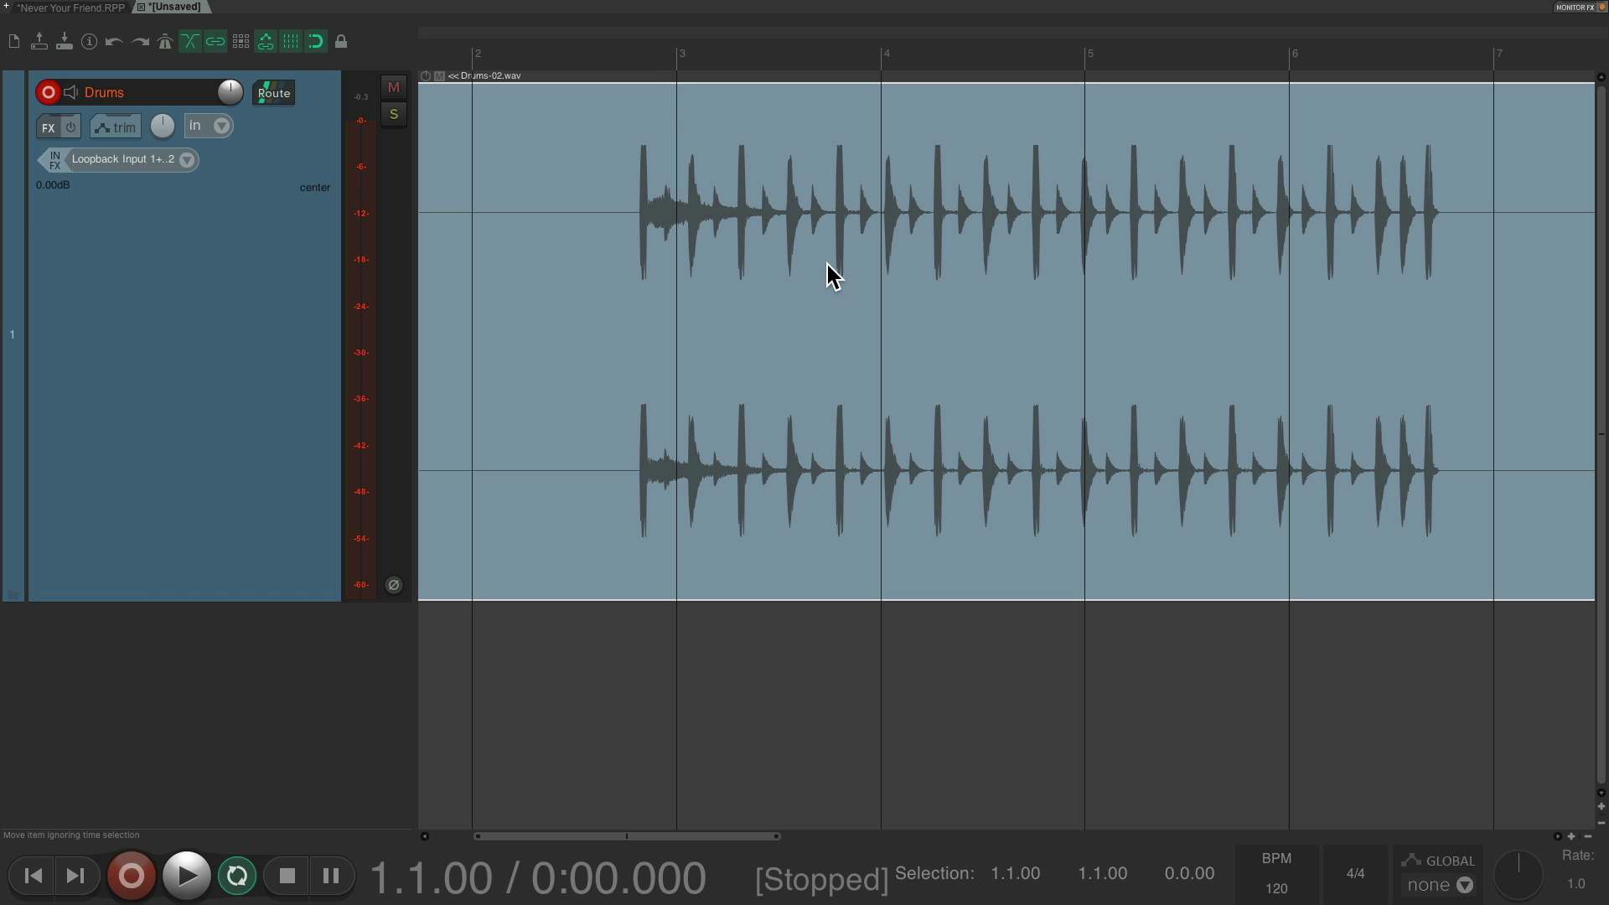
{"action": "left_click", "coordinate": [625, 54]}
{"action": "key", "text": "space"}
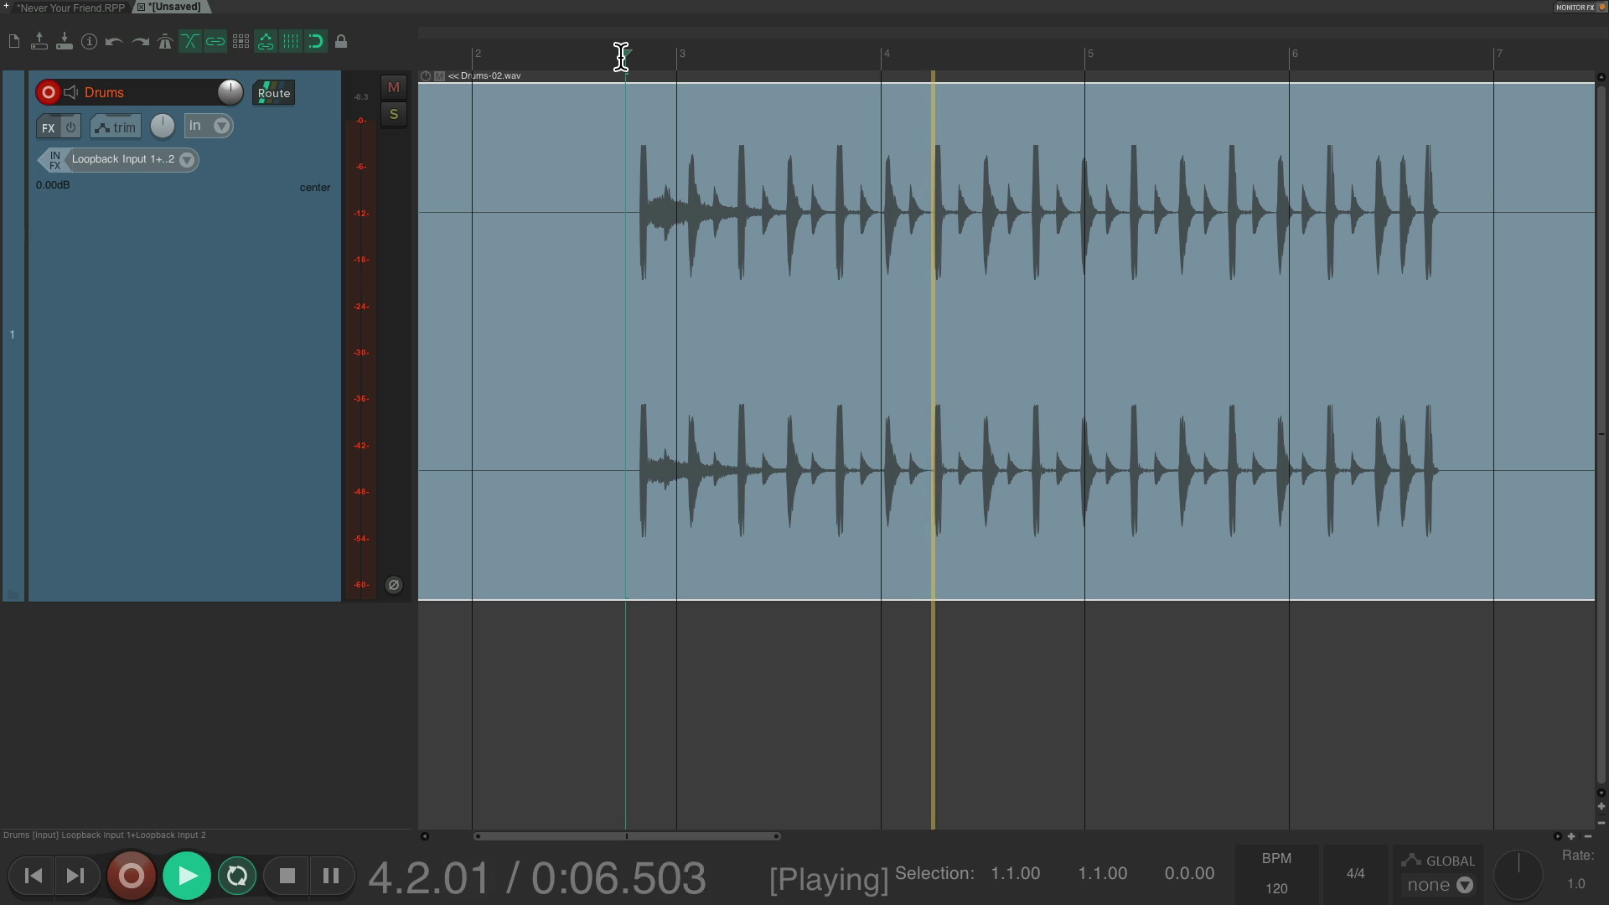
{"action": "key", "text": "space"}
{"action": "key", "text": "ctrl+z"}
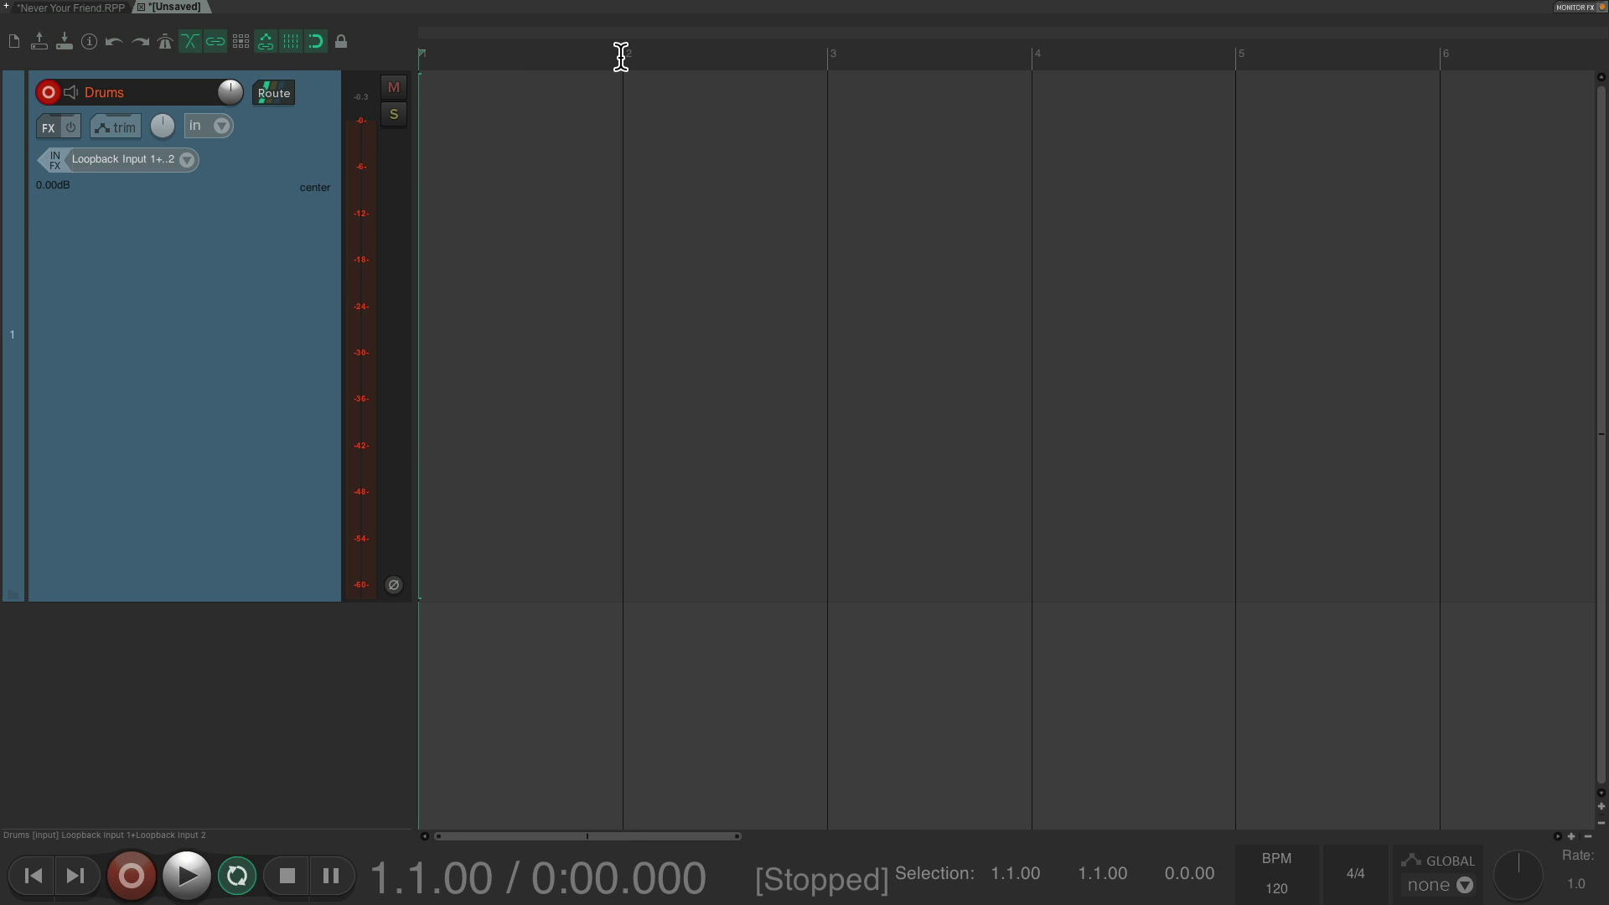
- Rename the track 'Drums & Bass' and route Bass to Loopback Output 1/2
{"action": "double_click", "coordinate": [182, 93]}
{"action": "type", "text": "& Bass"}
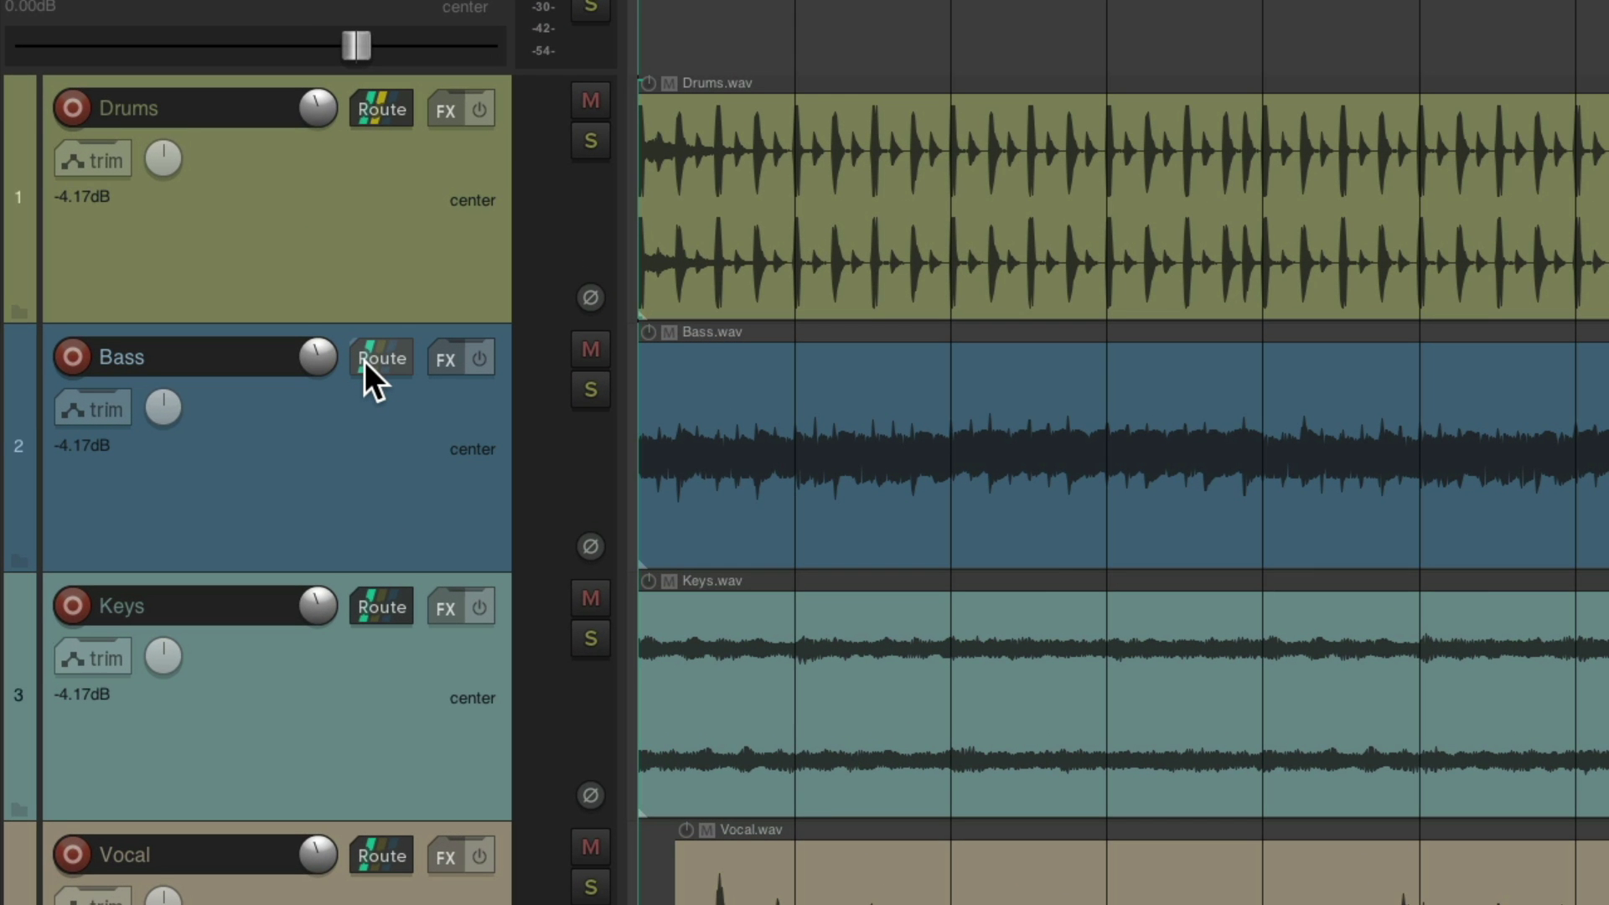
{"action": "left_click", "coordinate": [364, 360]}
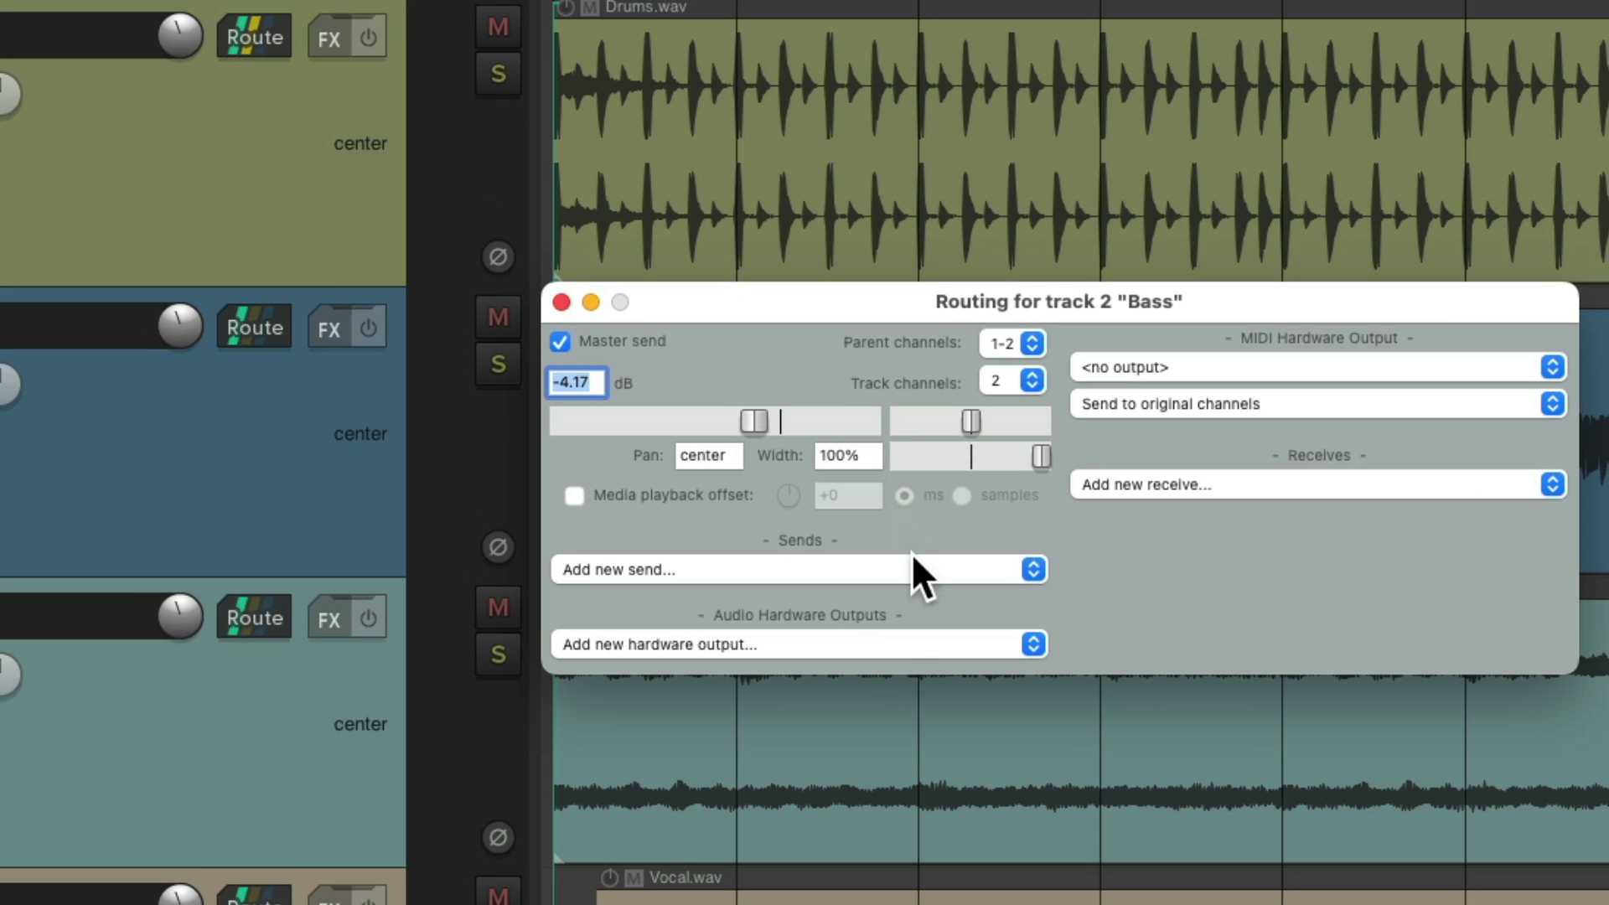
{"action": "left_click", "coordinate": [876, 641]}
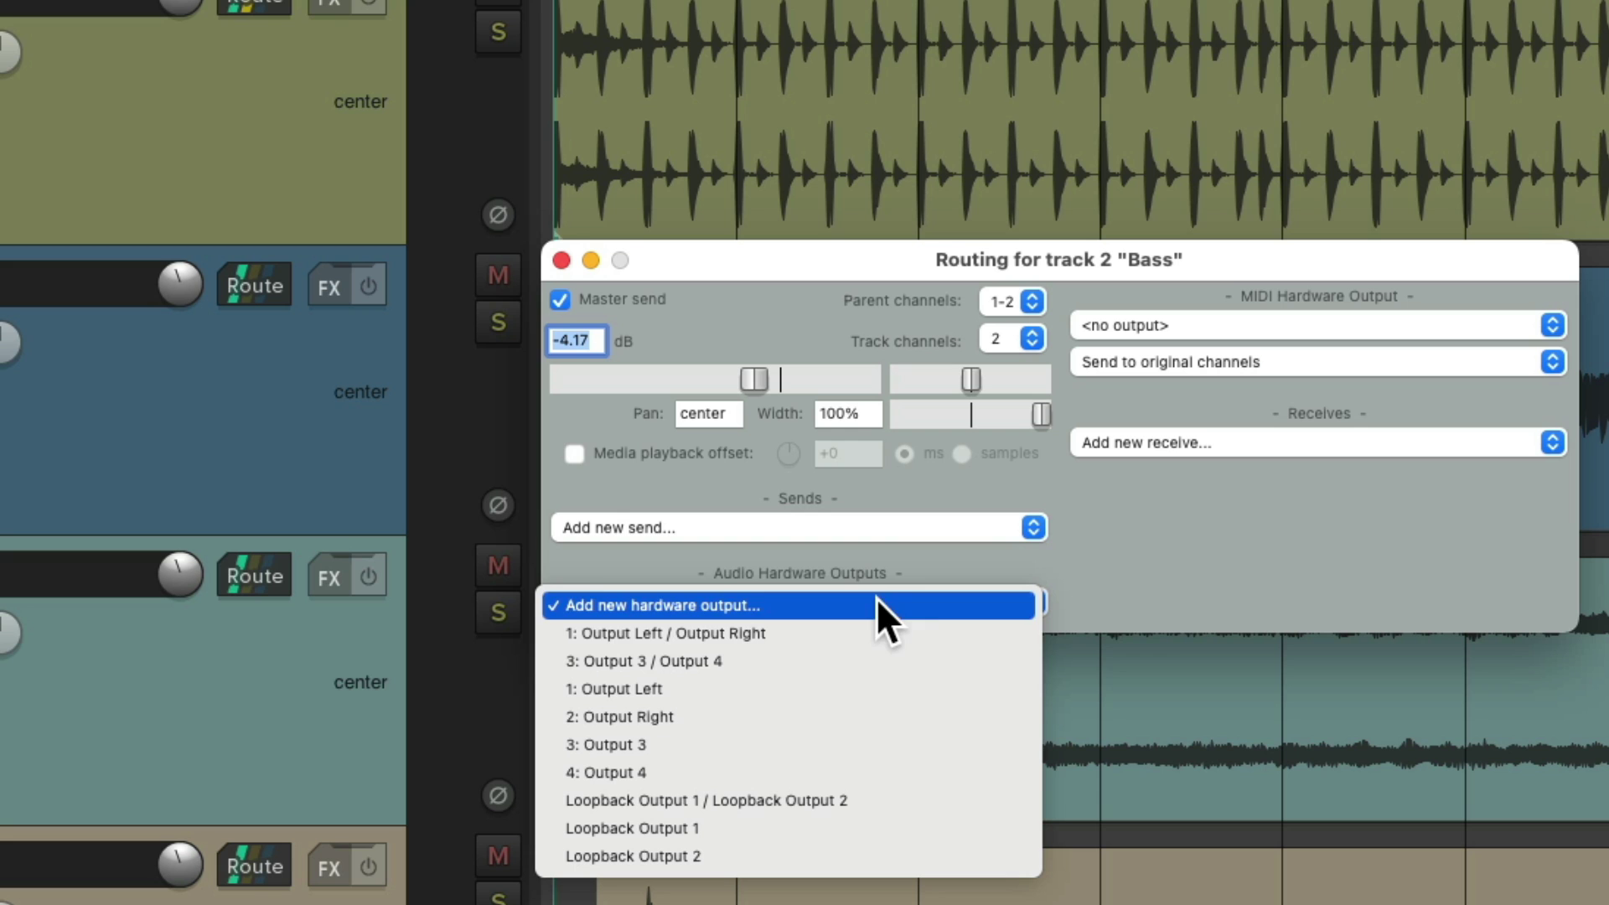
{"action": "left_click", "coordinate": [922, 800]}
{"action": "key", "text": "Escape"}
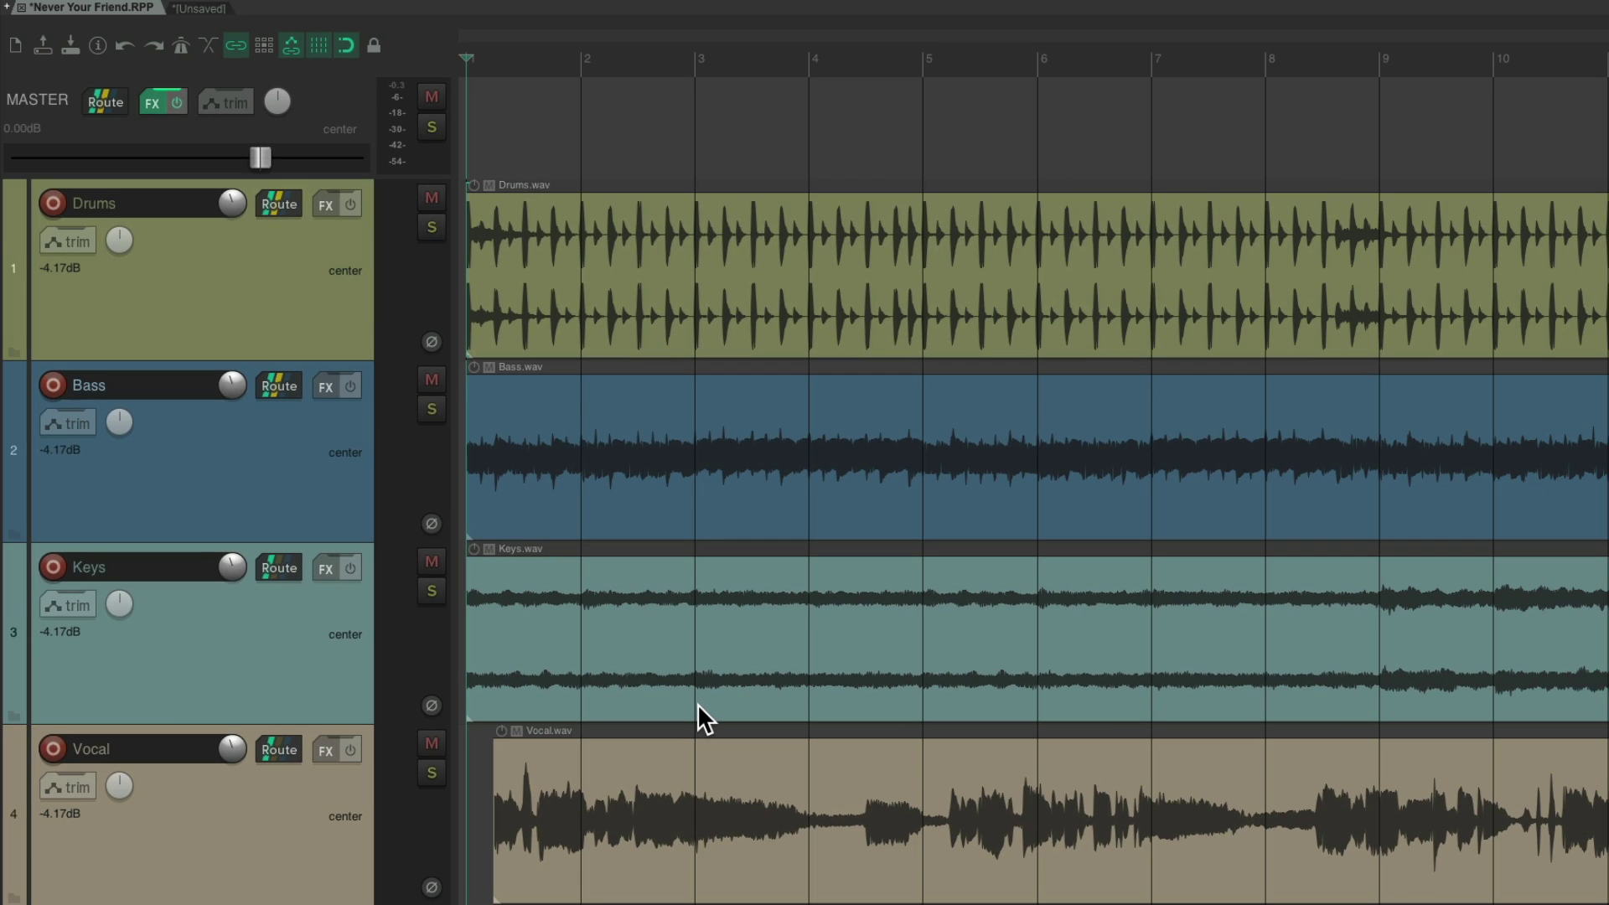
{"action": "key", "text": "ctrl+Tab"}
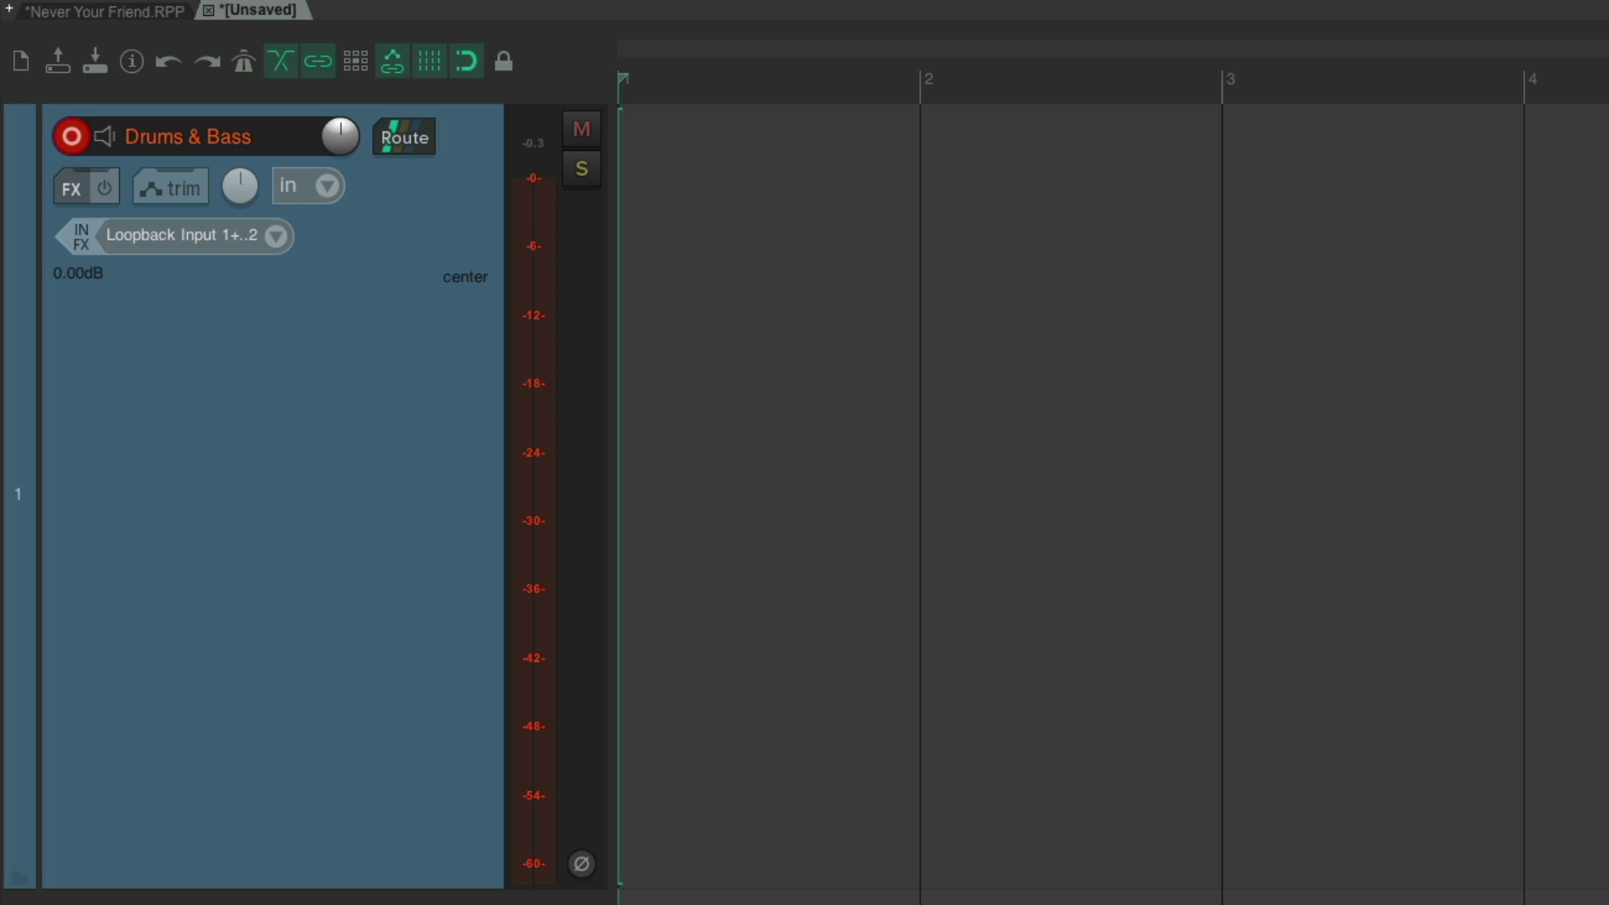
- Record the looped-back drums and bass from Never Your Friend as take Drums & Bass-02.wav
{"action": "key", "text": "ctrl+r"}
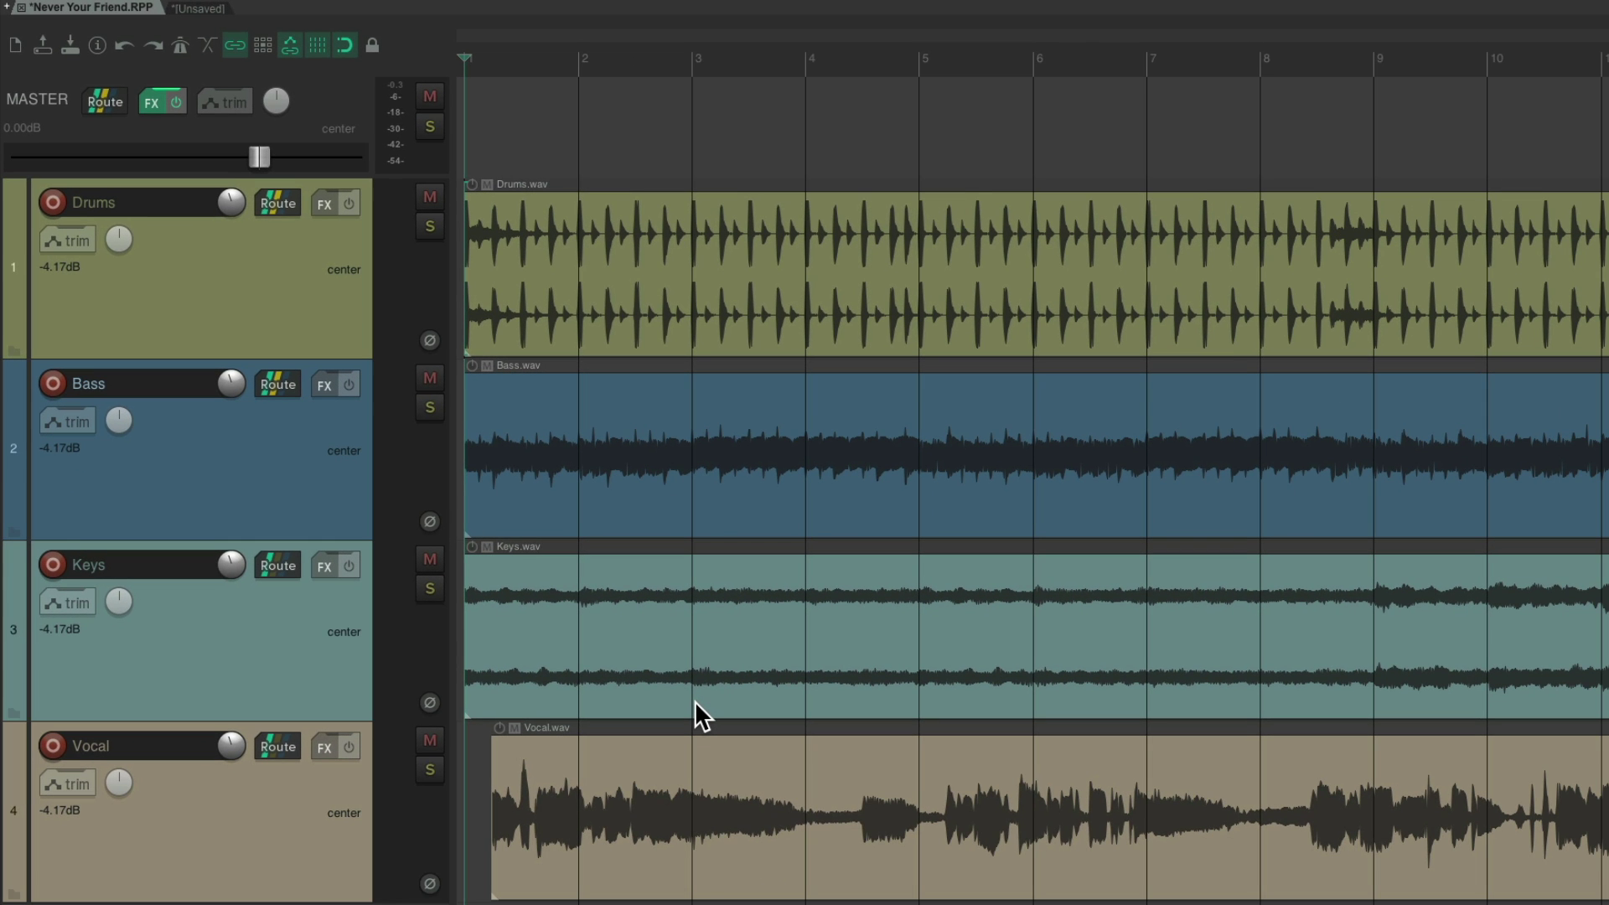
{"action": "key", "text": "space"}
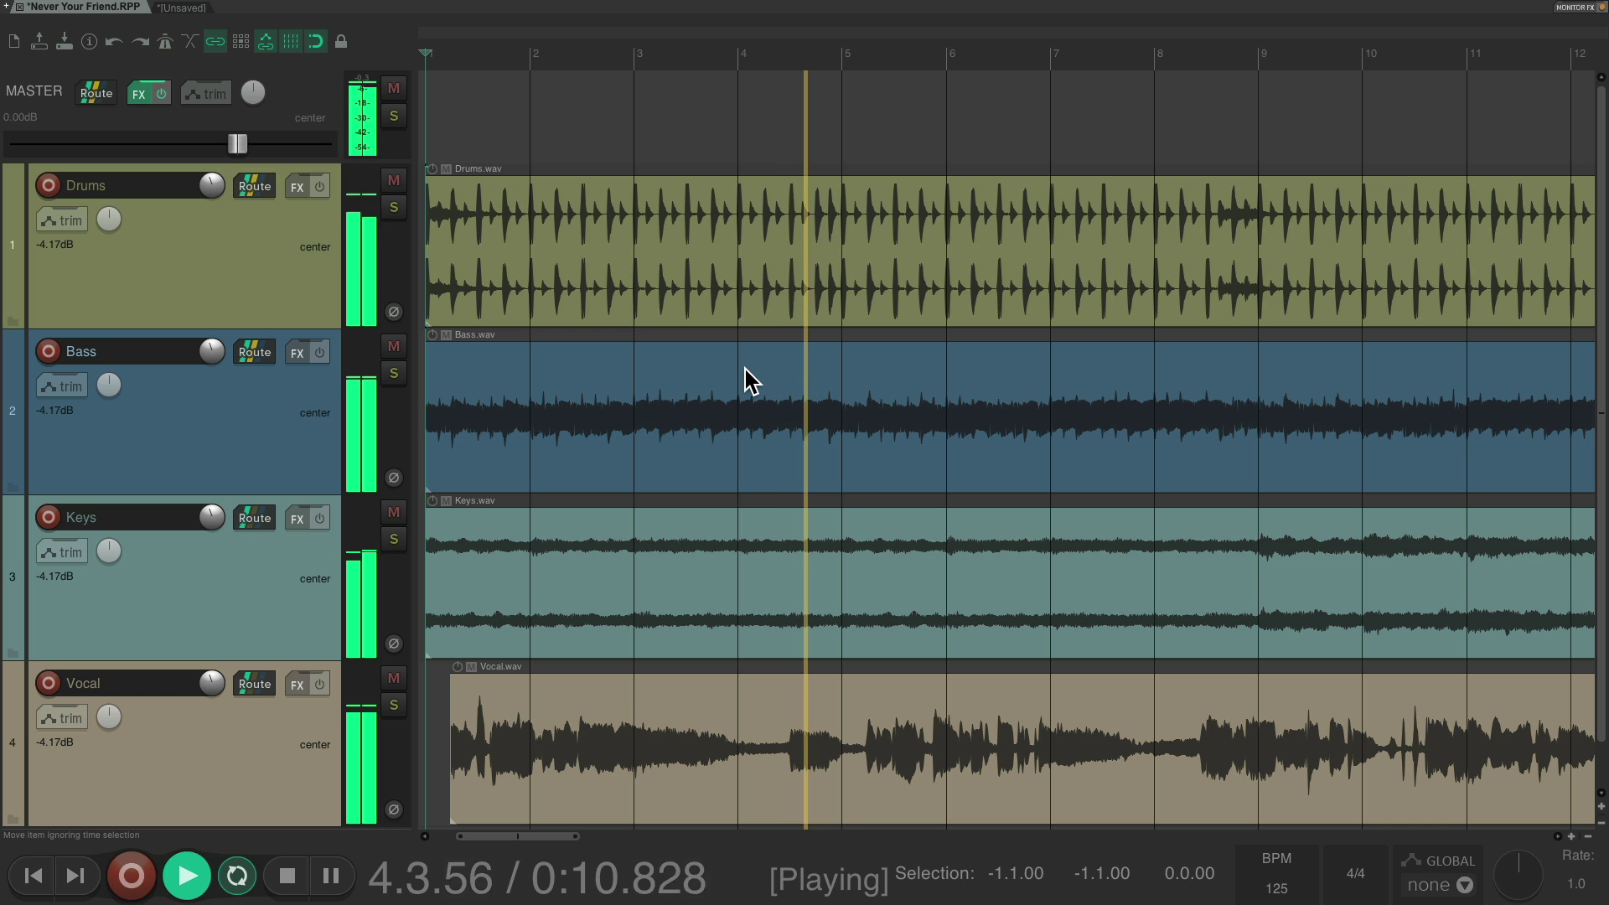
{"action": "key", "text": "space"}
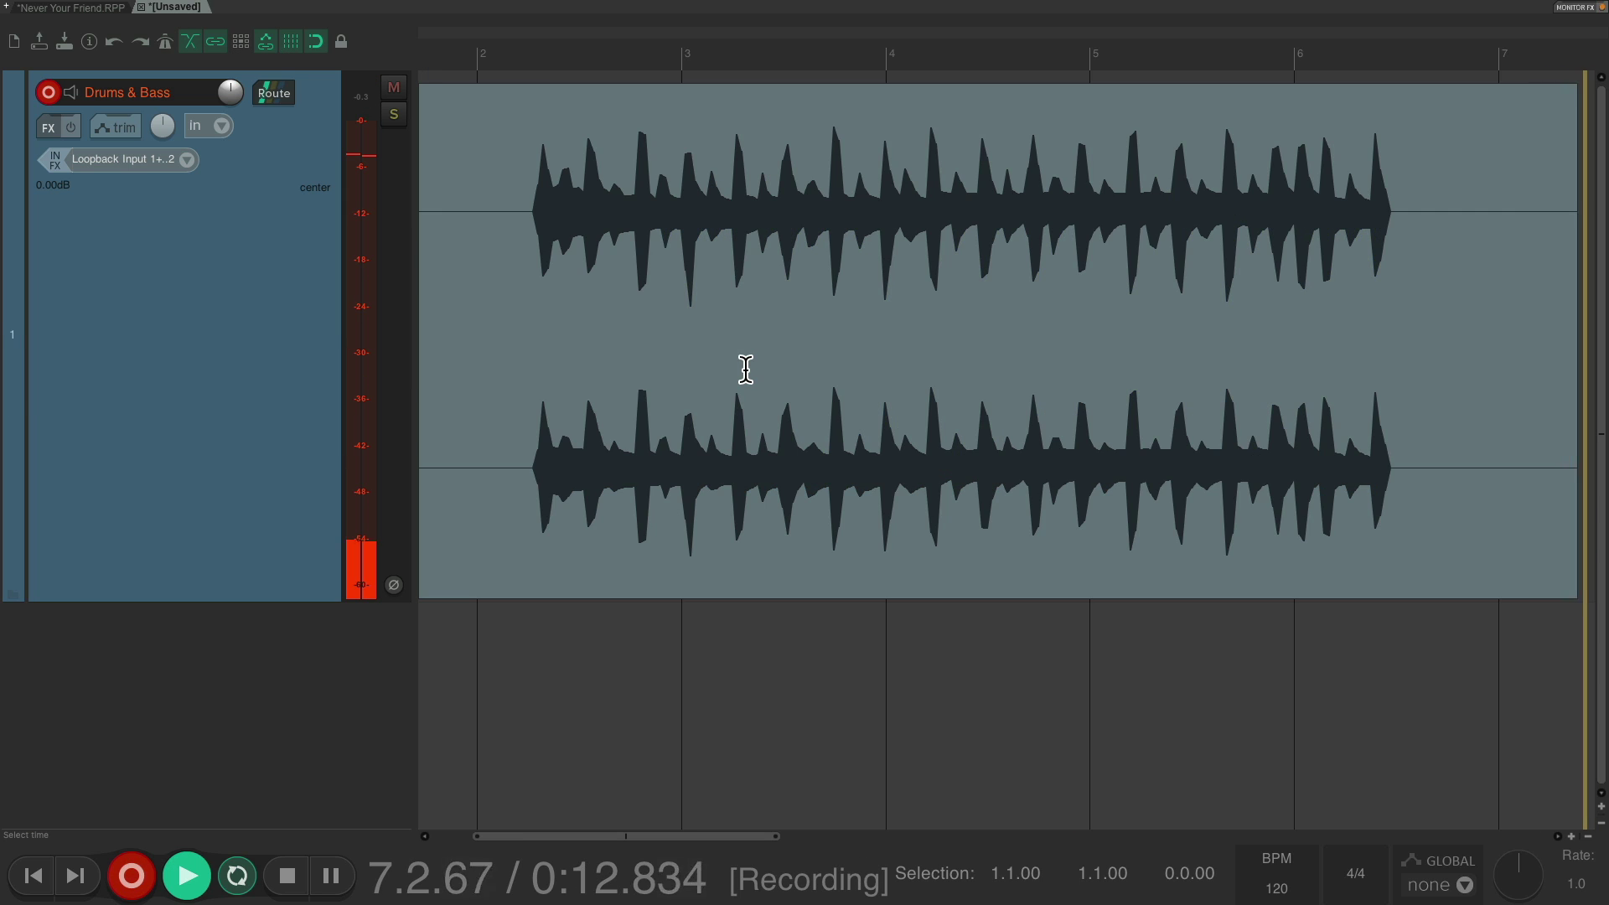
{"action": "key", "text": "space"}
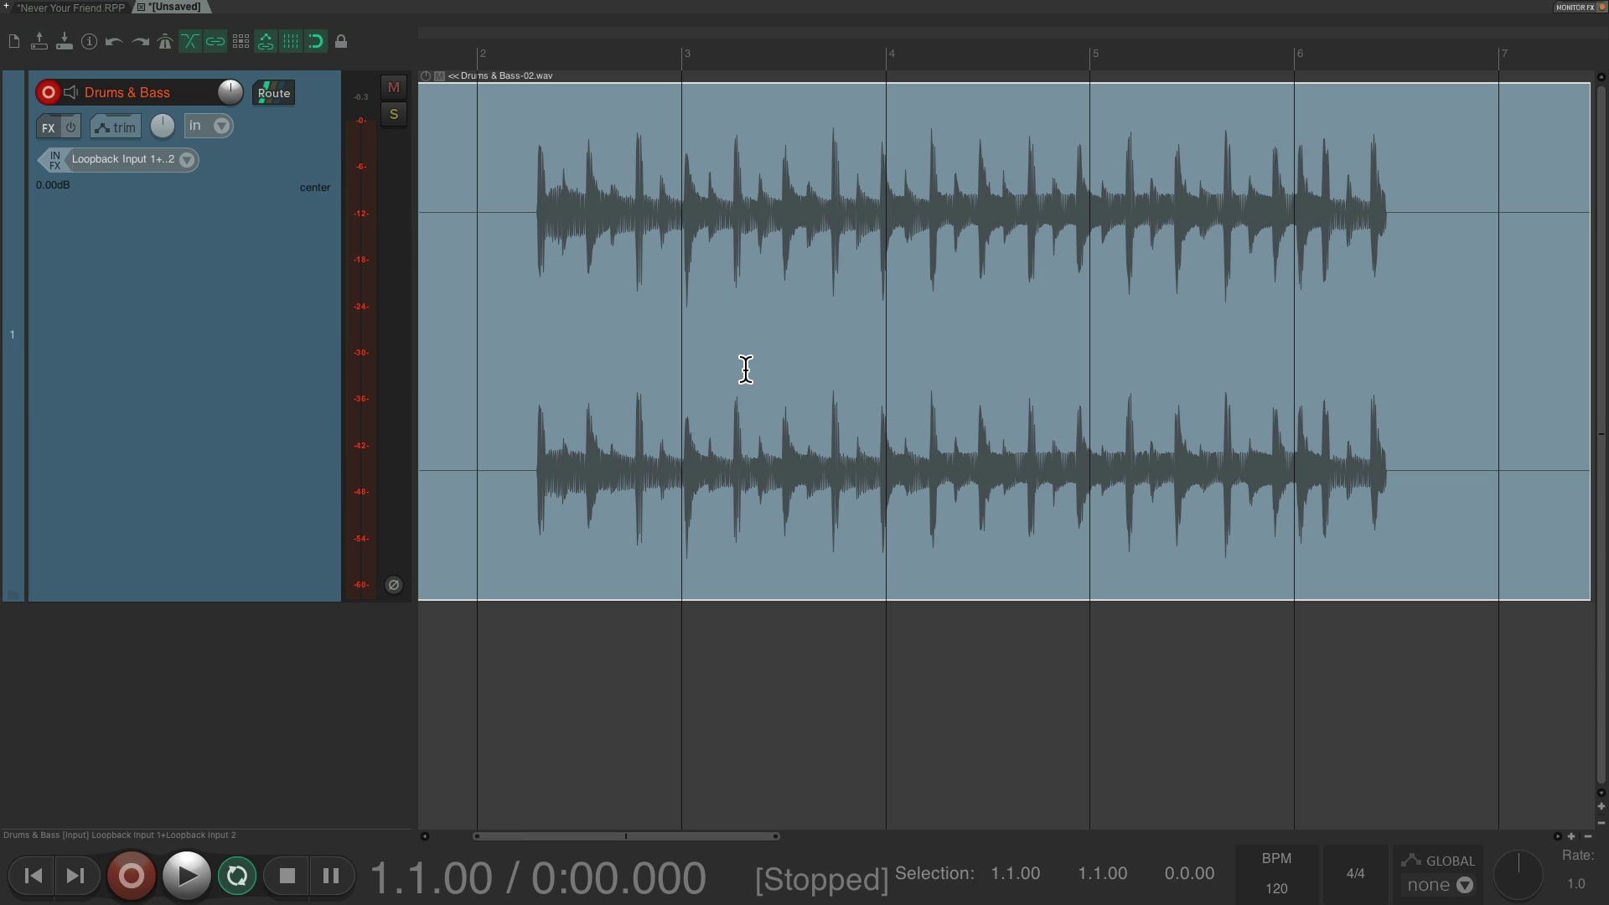
- Audition the new Drums & Bass take from near bar 2
{"action": "left_click", "coordinate": [528, 52]}
{"action": "key", "text": "space"}
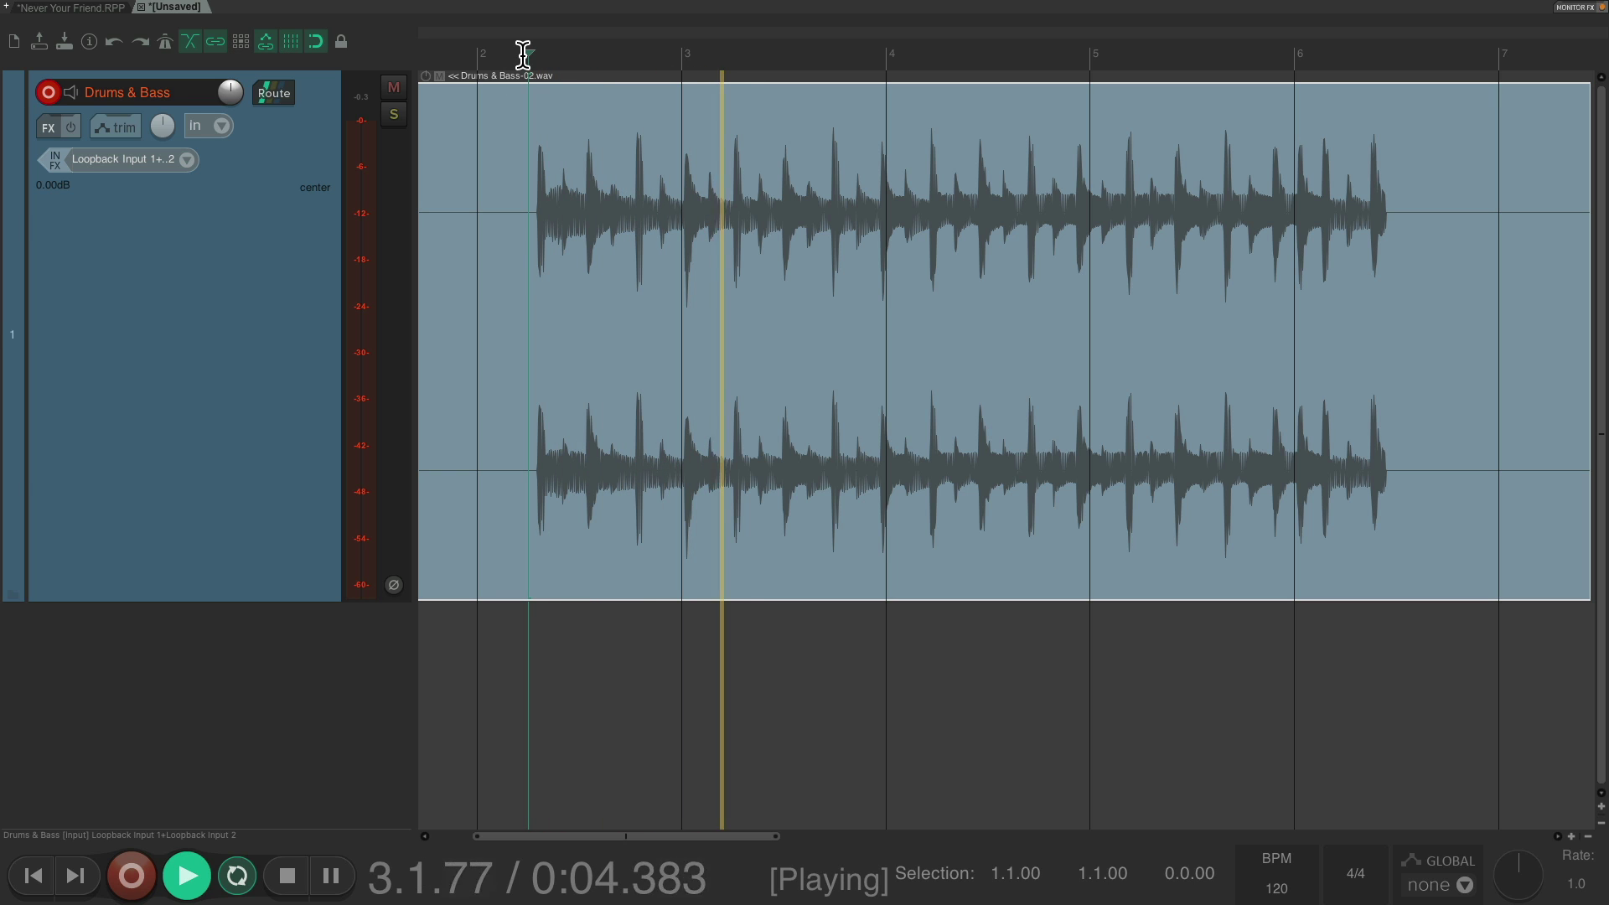
{"action": "key", "text": "space"}
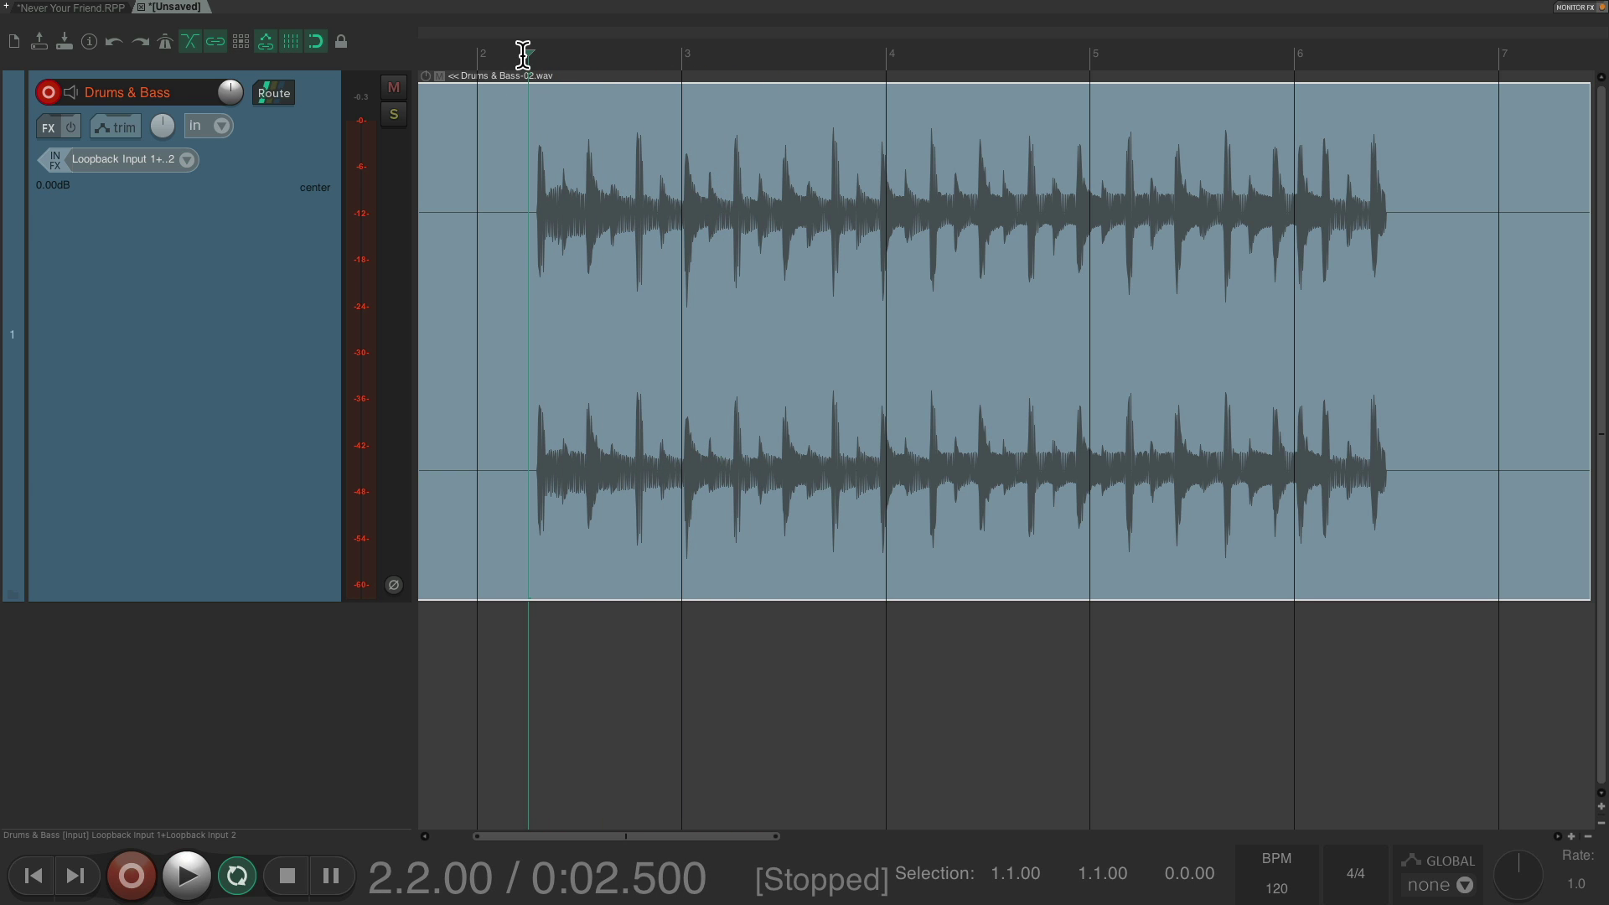